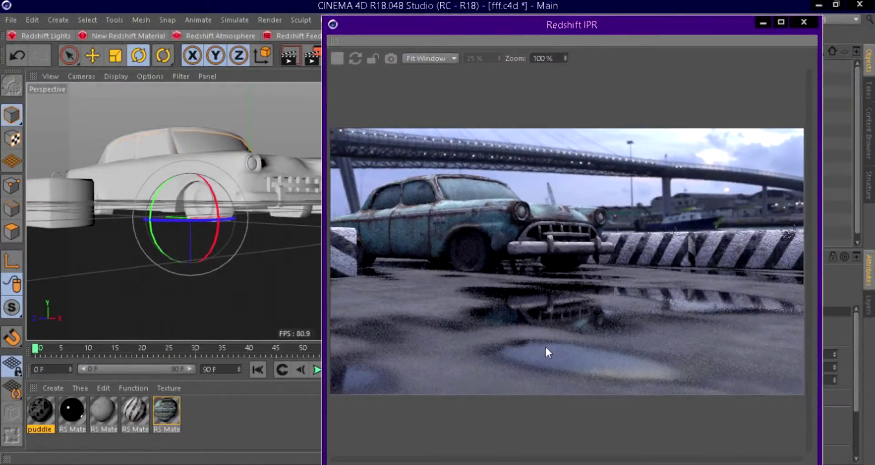
Close the Redshift IPR preview window of the finished car render.
left_click(804, 23)
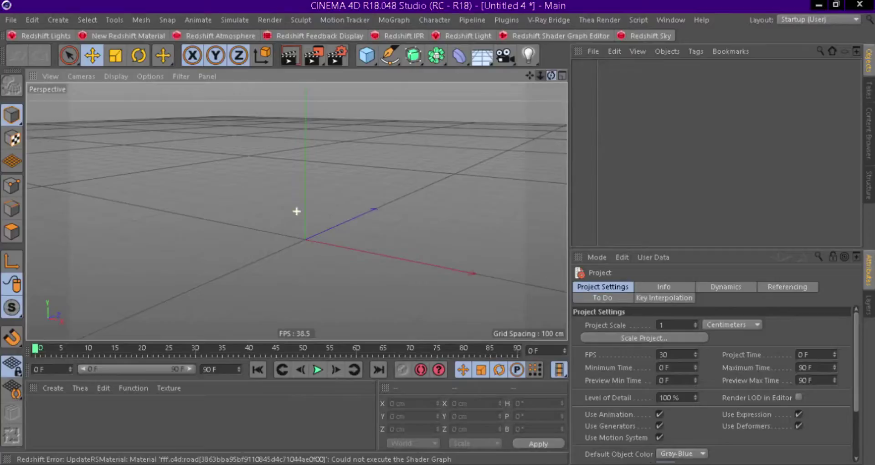
Add a plane, resize it to roughly 592 by 671 cm, and give it 1×1 segments.
left_click_drag(366, 55, 410, 75)
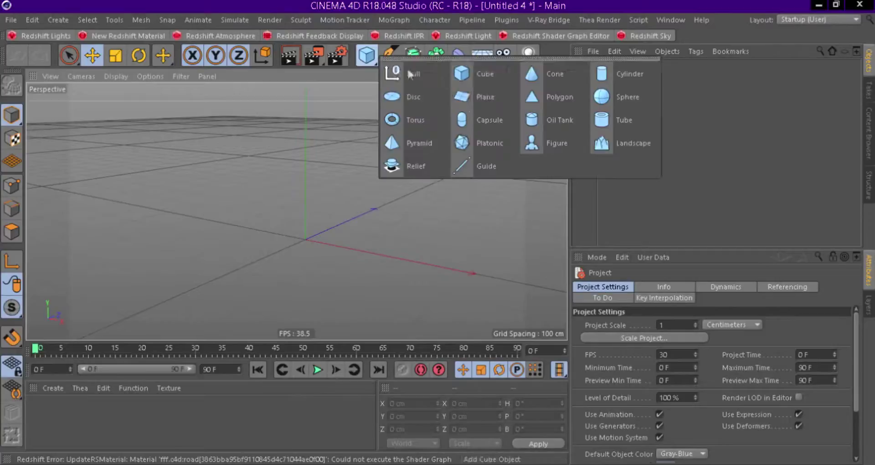
left_click(486, 96)
left_click_drag(354, 221, 374, 212)
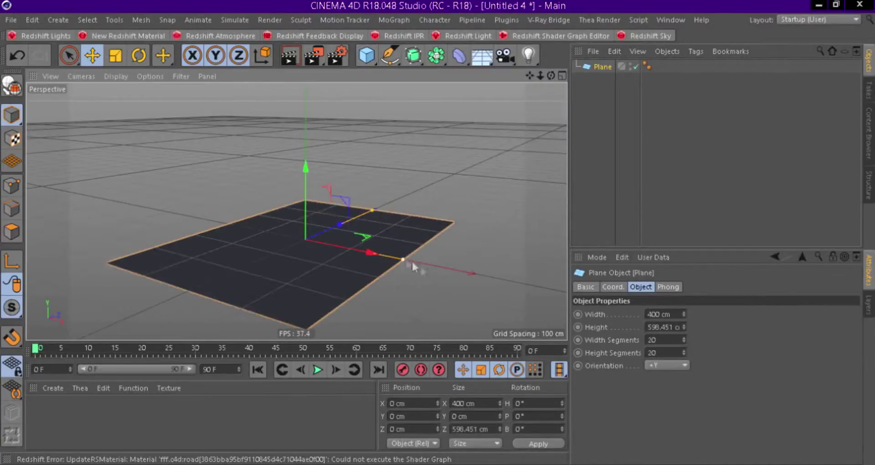
left_click_drag(412, 259, 461, 271)
left_click_drag(374, 206, 382, 204)
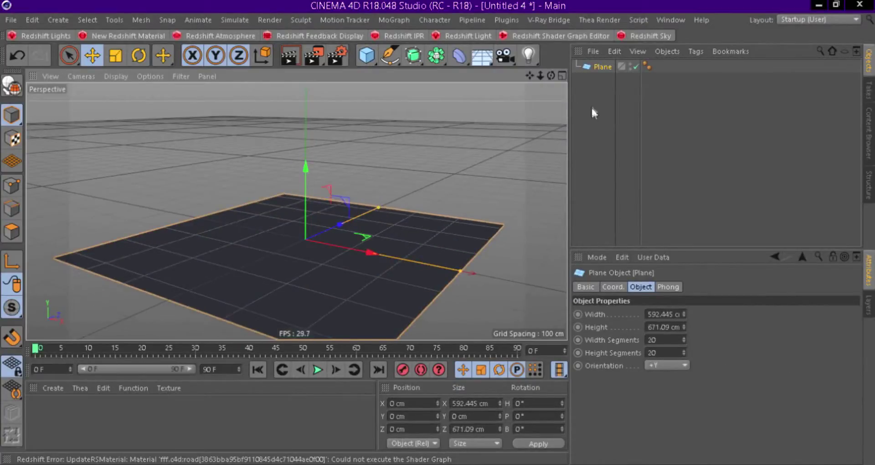
double_click(663, 339)
type("1")
key("Tab")
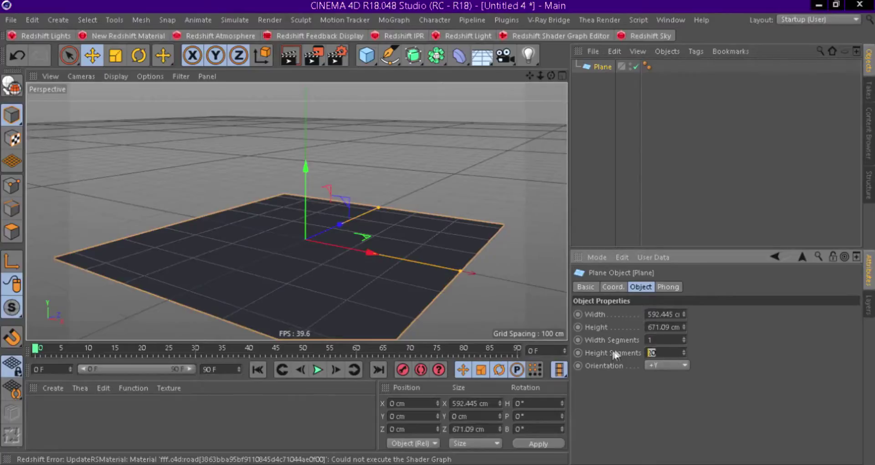
type("1")
key("Return")
left_click_drag(530, 75, 551, 85)
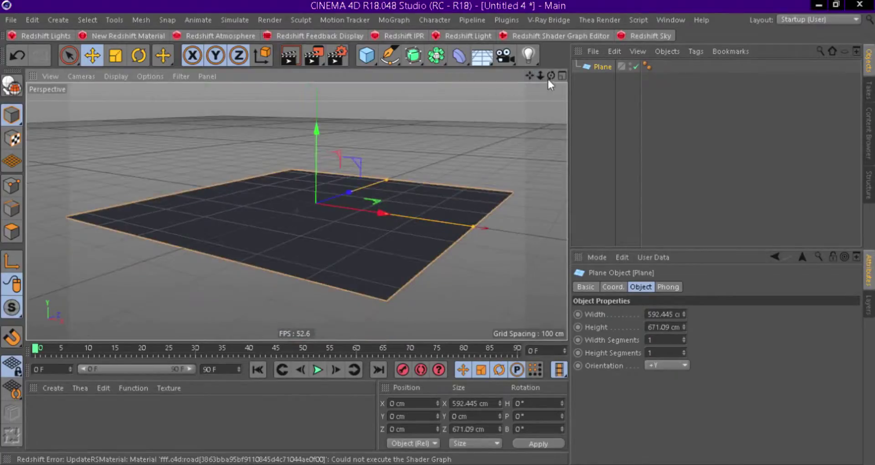
Add an RS Dome Light and load HDRi-018-krpano from the Desktop as its image.
left_click(58, 36)
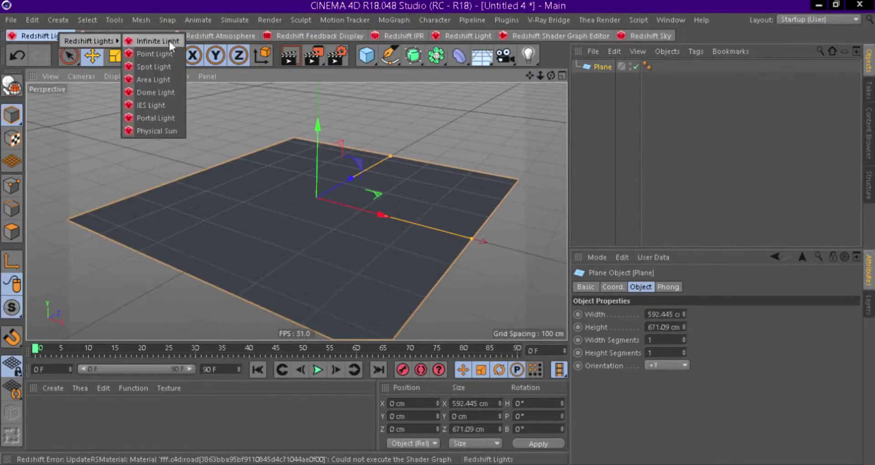
left_click(155, 92)
left_click_drag(857, 353, 857, 372)
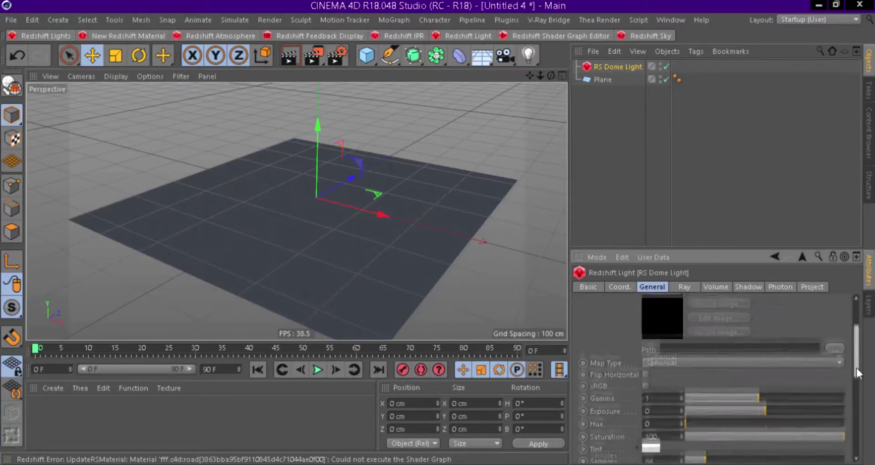
left_click(834, 342)
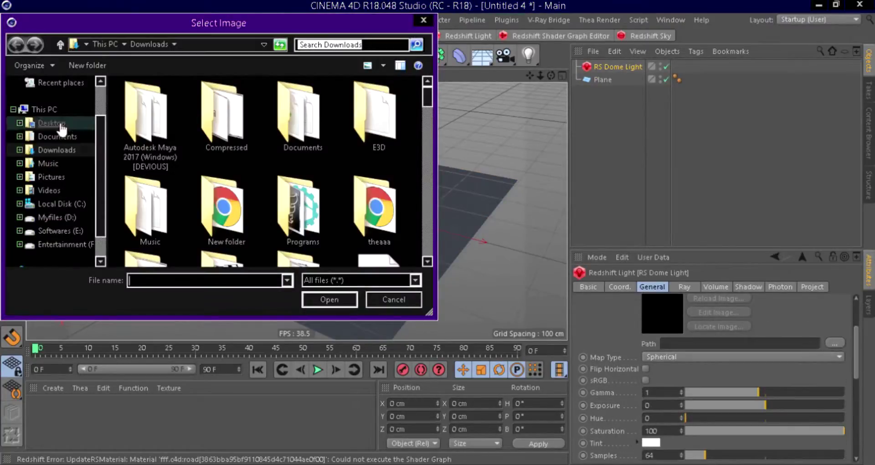
left_click(52, 123)
scroll(291, 137, "down", 5)
scroll(292, 137, "up", 1)
left_click(380, 119)
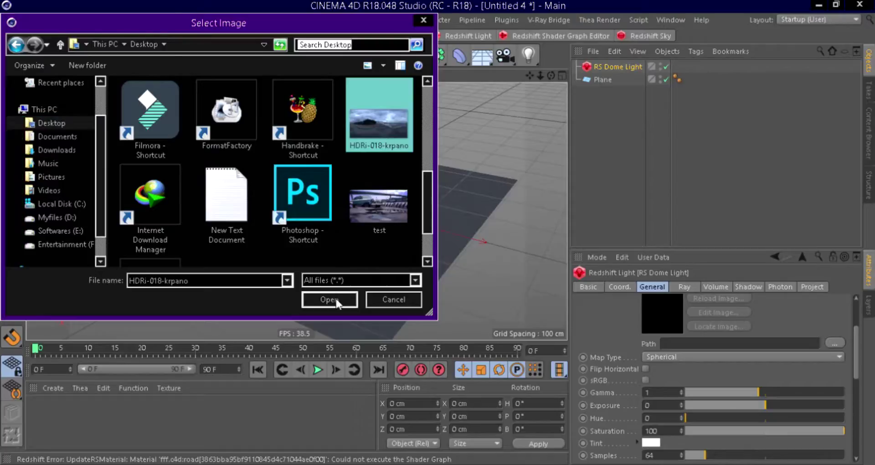
left_click(329, 300)
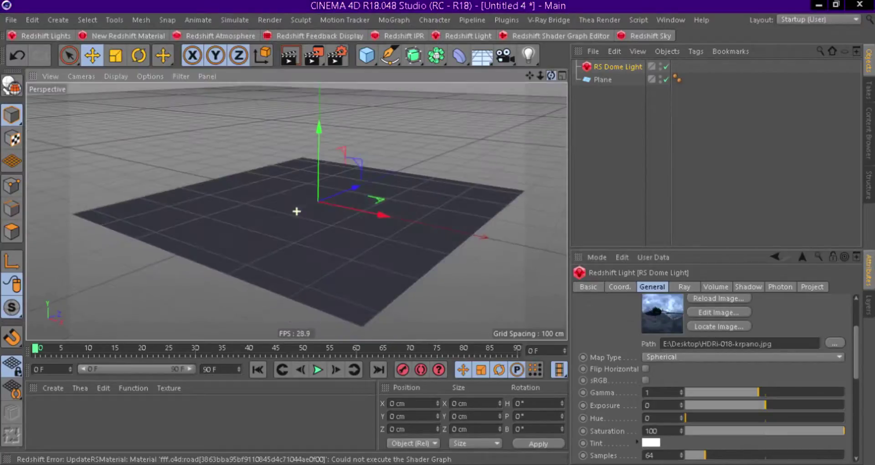
Mark the dome image as sRGB and set the renderer to Redshift with Brute Force primary GI.
left_click(646, 380)
left_click(330, 58)
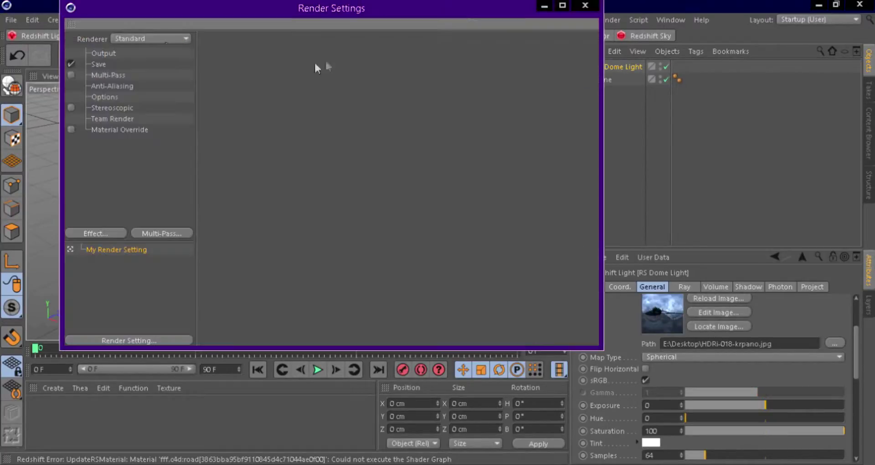
left_click(151, 39)
left_click(166, 107)
left_click(370, 59)
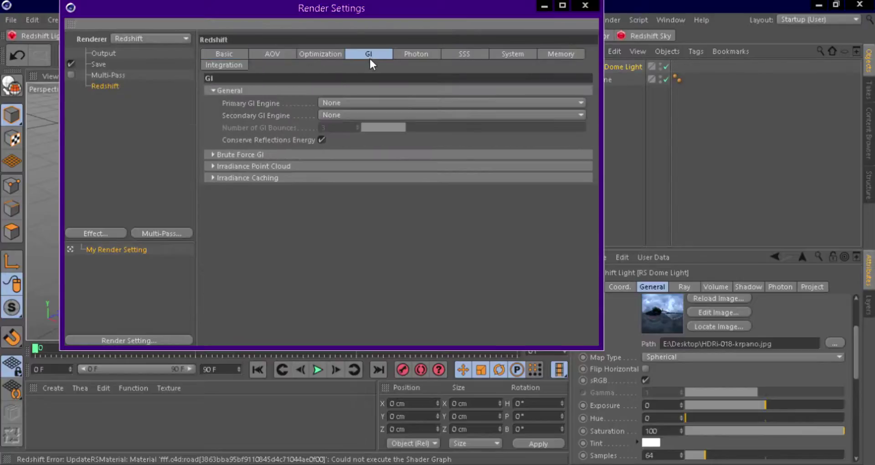
left_click(416, 55)
left_click(312, 53)
left_click(230, 55)
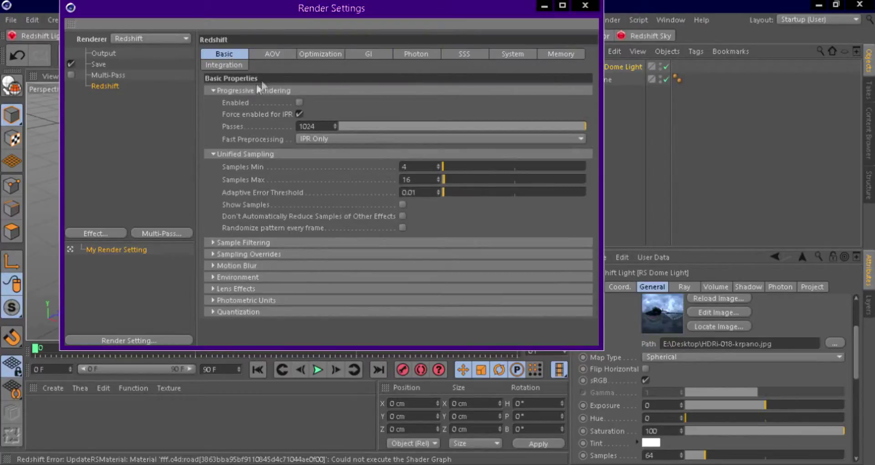
left_click(387, 54)
left_click(393, 102)
left_click(401, 148)
left_click(585, 5)
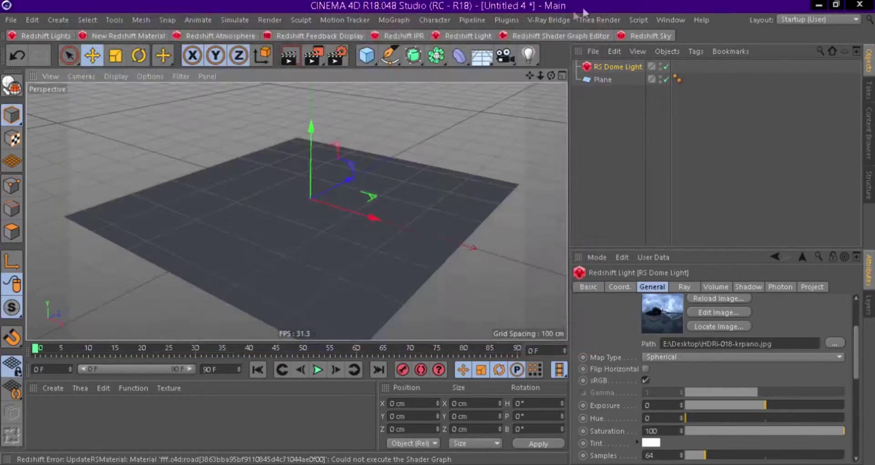
Add an RS Infinite Light tilted about 69 degrees and dock a live Redshift IPR preview at the right.
left_click(41, 35)
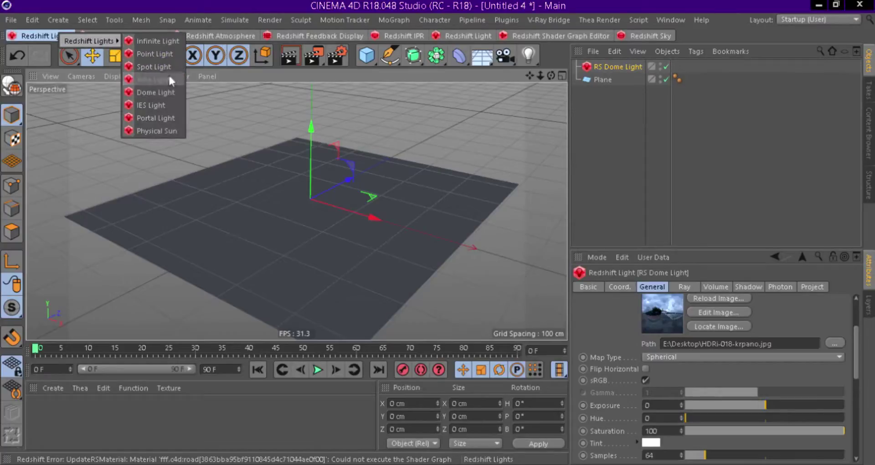
left_click(158, 41)
left_click(404, 36)
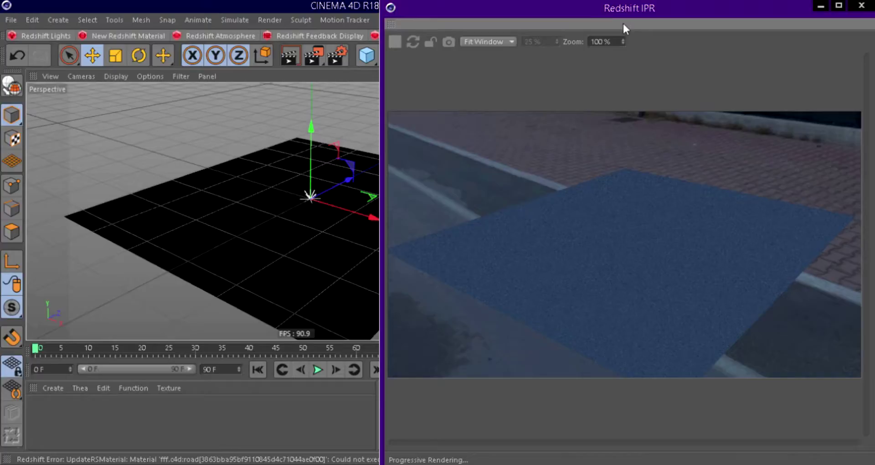
left_click_drag(651, 18, 736, 18)
key("r")
left_click_drag(293, 183, 329, 144)
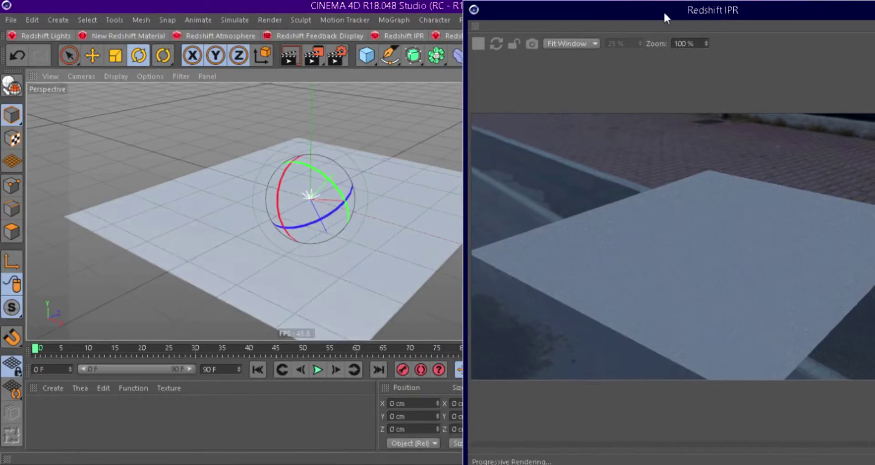
mouse_move(663, 11)
left_mouse_down()
mouse_move(507, 28)
mouse_move(575, 40)
mouse_move(558, 86)
mouse_move(537, 98)
left_mouse_up()
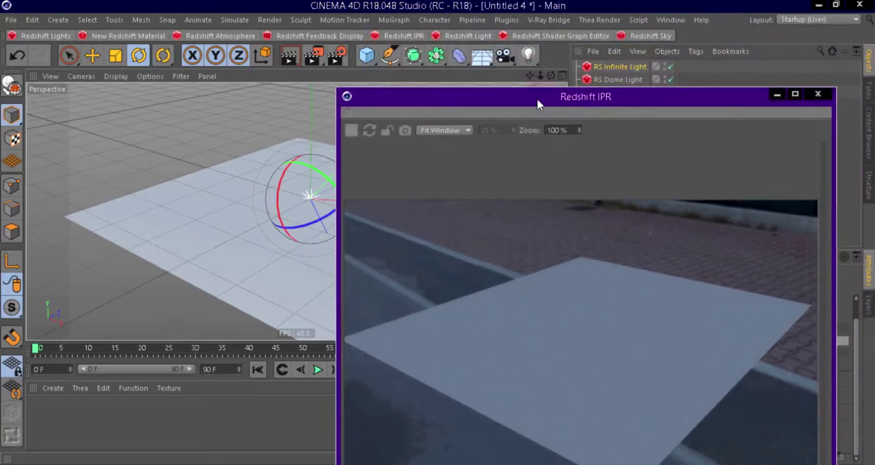
left_click_drag(675, 94, 815, 52)
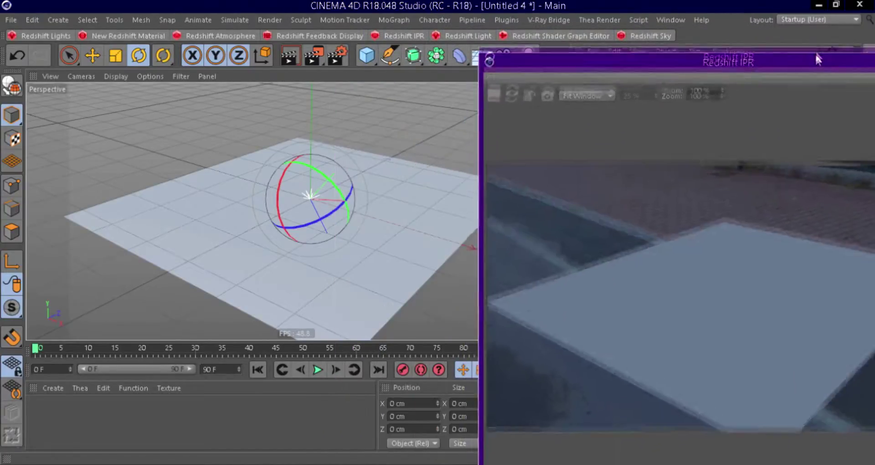
Create a new RS Material and open its Shader Graph in a raised, widened window.
left_click(52, 388)
mouse_move(70, 295)
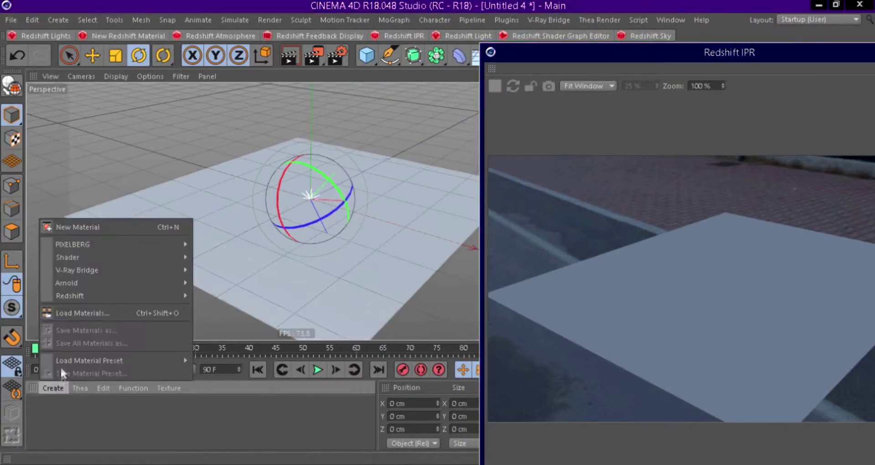
mouse_move(210, 296)
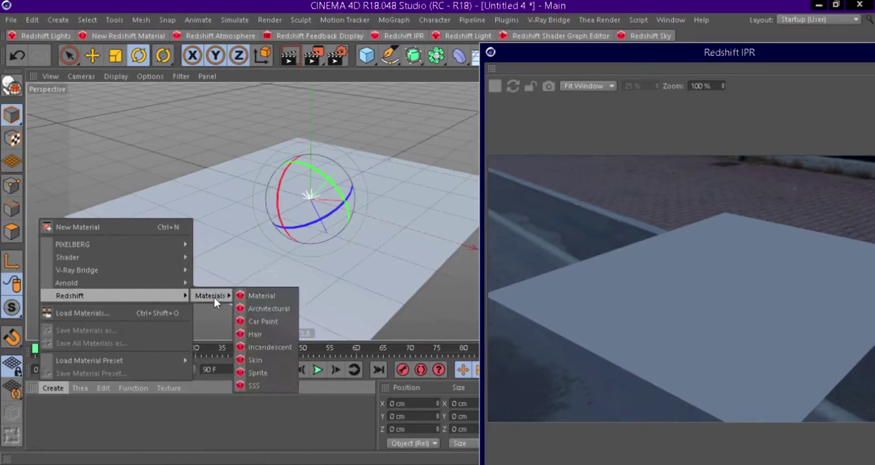
left_click(280, 301)
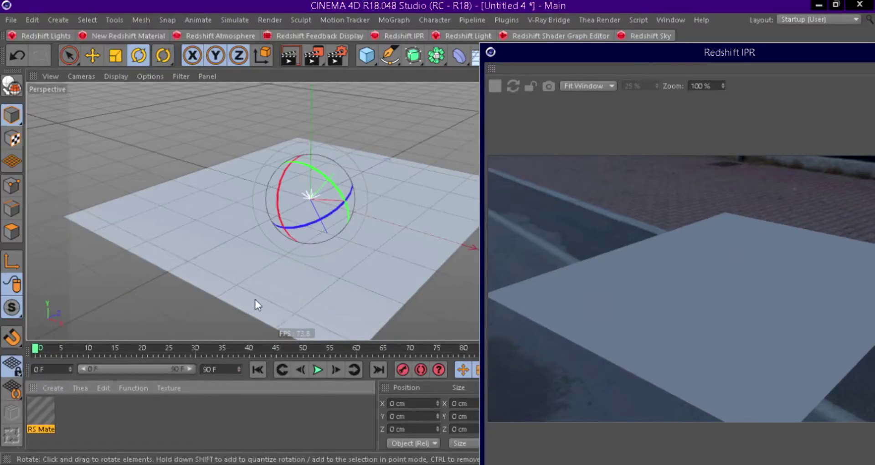
double_click(45, 412)
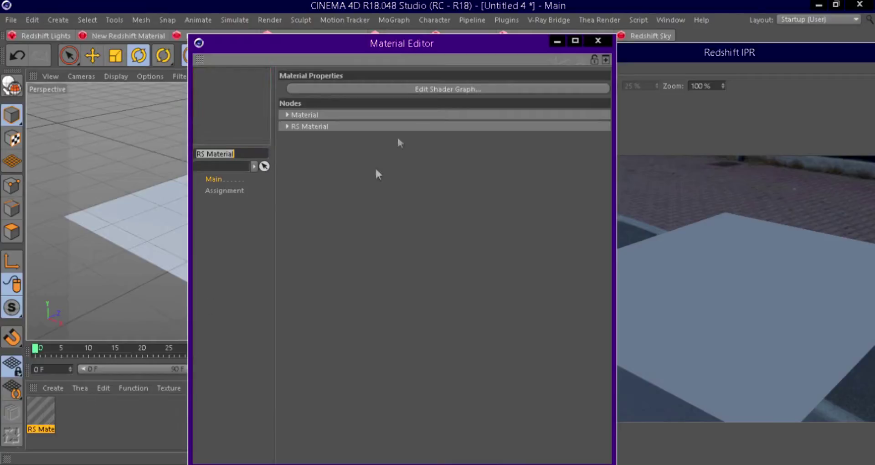
left_click(433, 87)
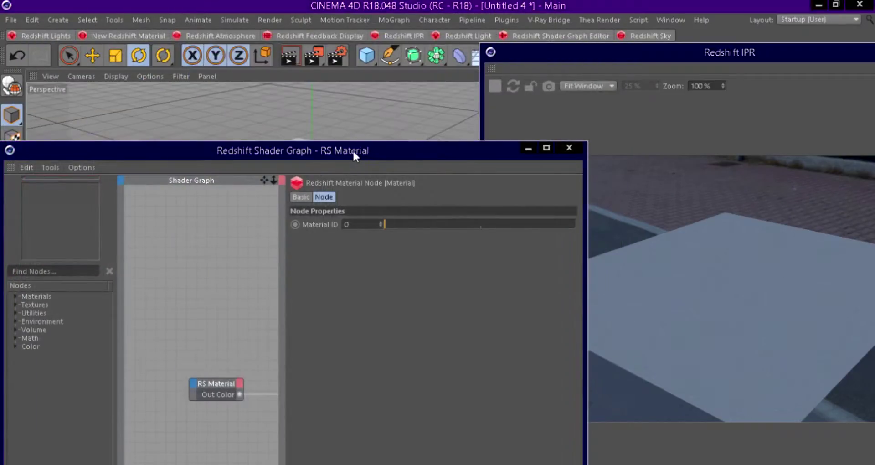
left_click_drag(353, 149, 412, 20)
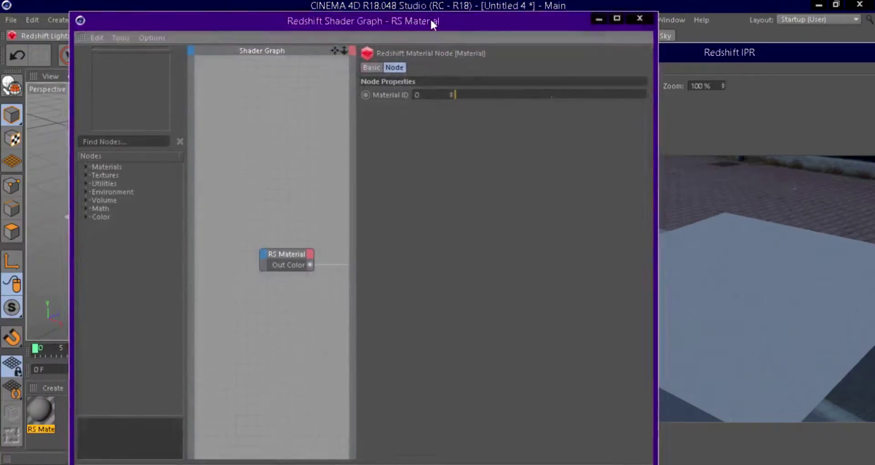
left_click_drag(336, 184, 547, 196)
left_click(65, 171)
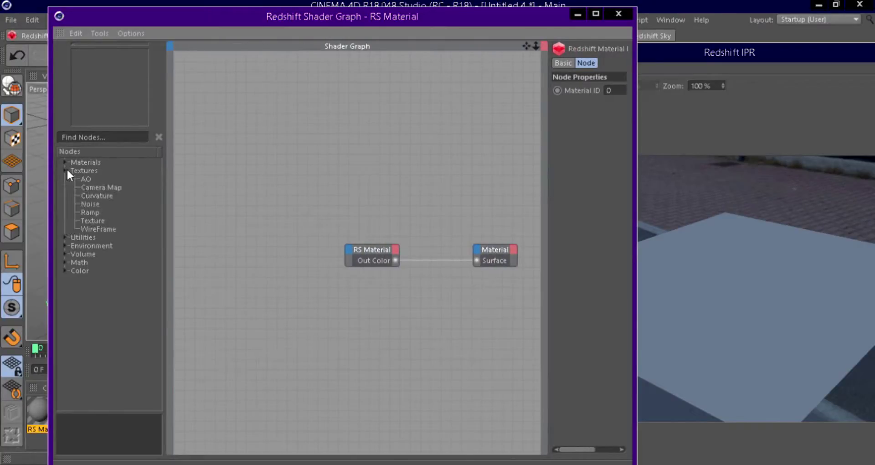
Add an RS Texture node and move the RS Material and output nodes beside it.
double_click(97, 220)
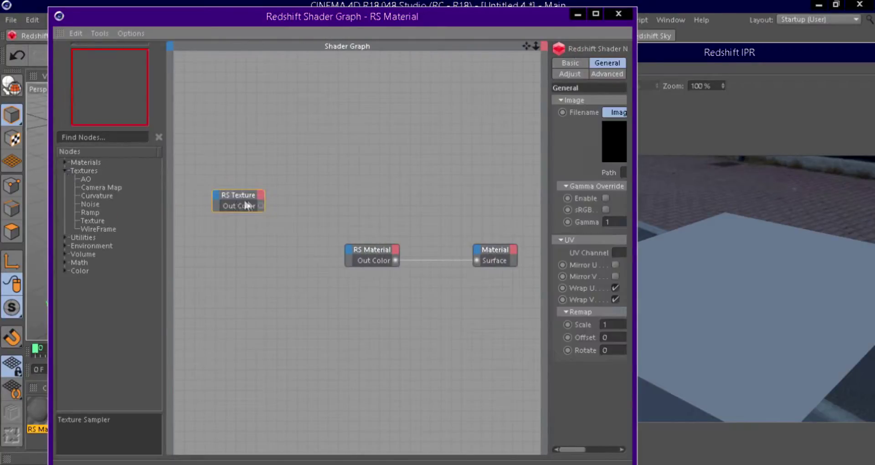
left_click(69, 172)
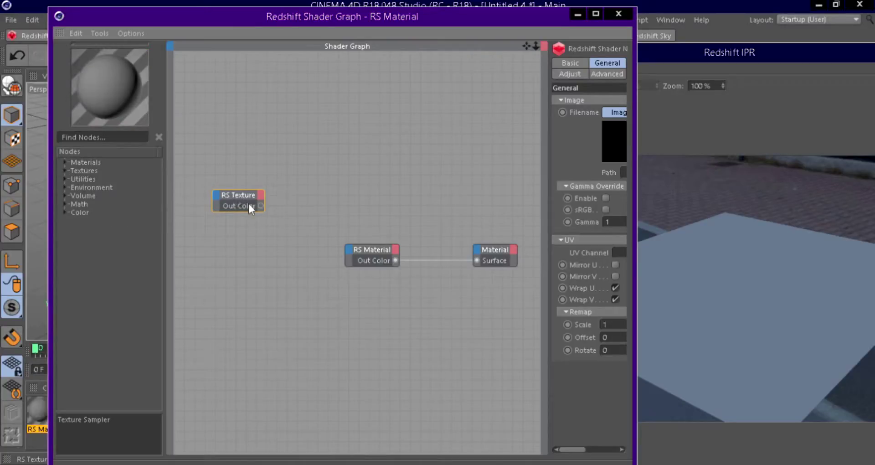
left_click_drag(549, 175, 440, 176)
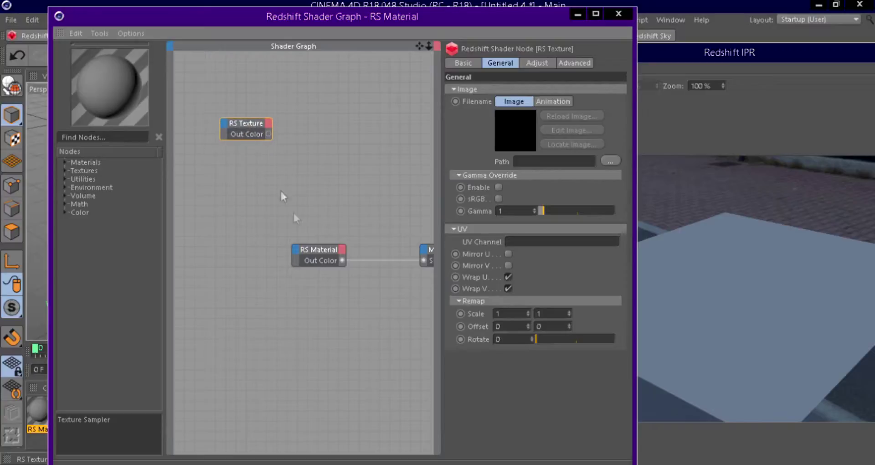
left_click_drag(316, 247, 247, 233)
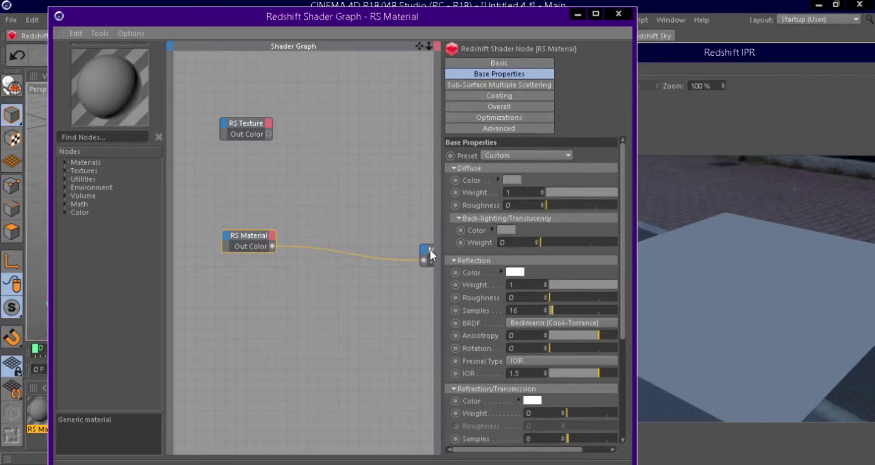
left_click_drag(430, 253, 321, 239)
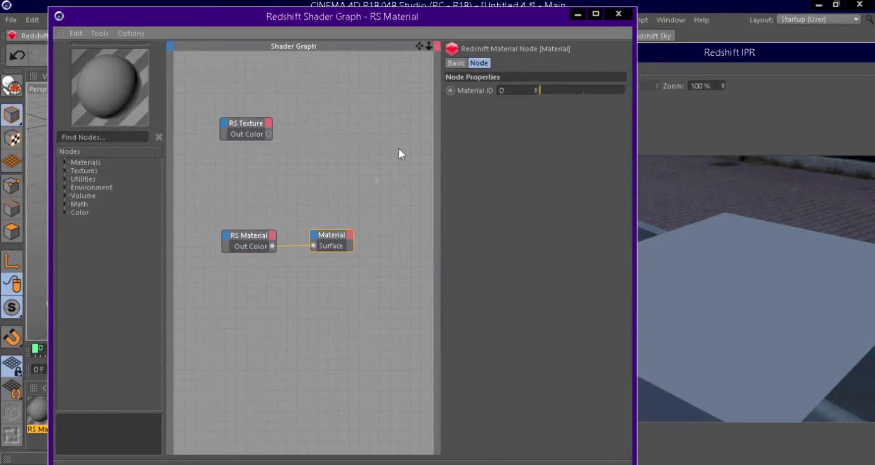
Load road_base_asphalt_0063_01 from Downloads into the RS Texture's image path.
left_click(244, 124)
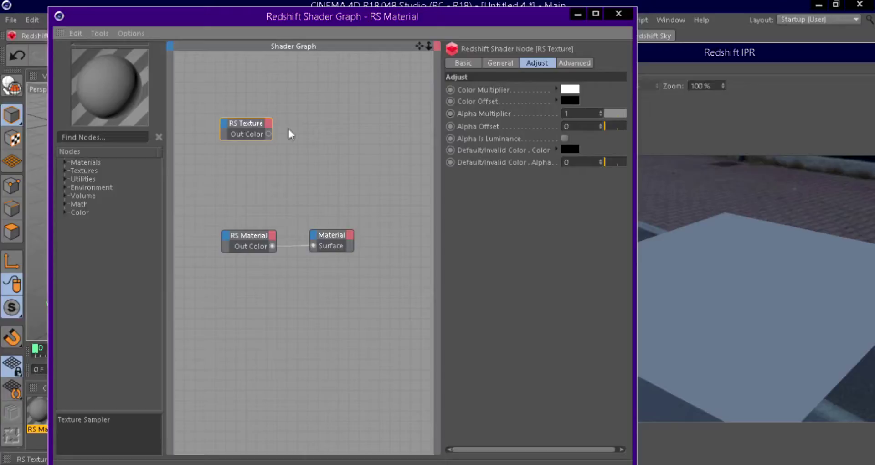
left_click(502, 64)
left_click(610, 162)
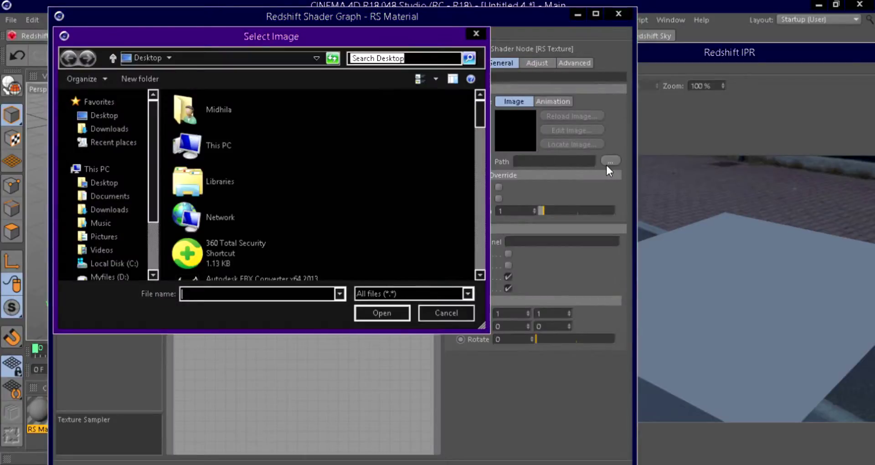
left_click(107, 210)
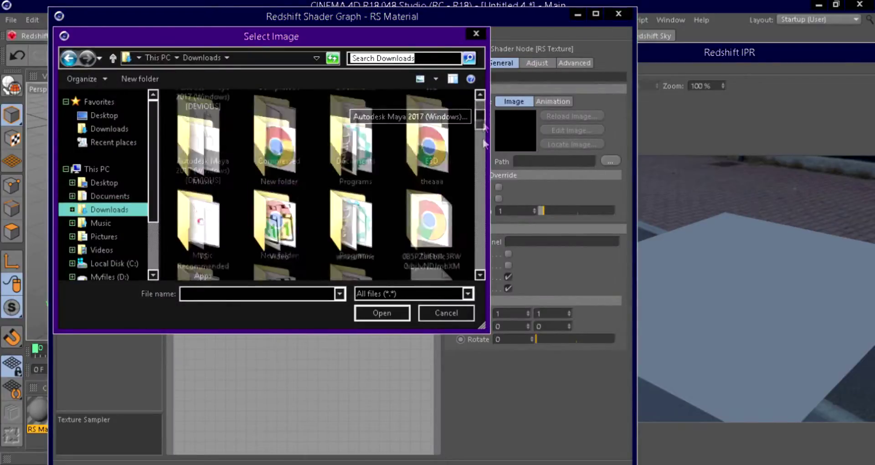
left_click_drag(484, 137, 480, 251)
left_click(432, 217)
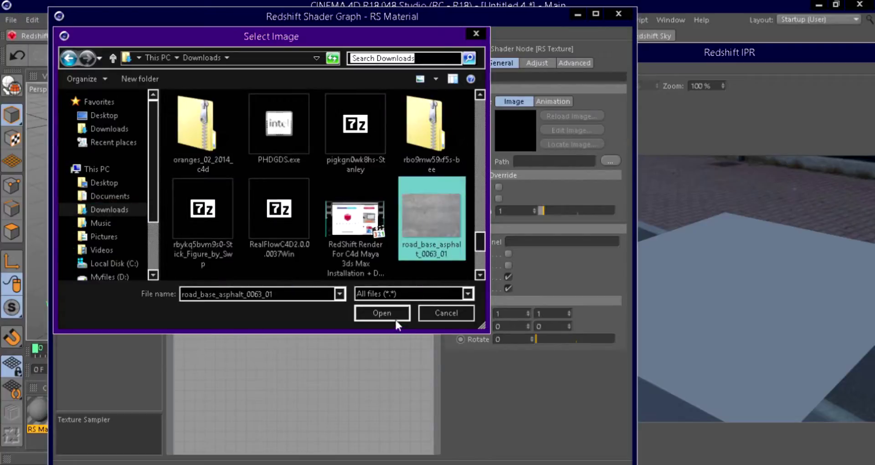
left_click(394, 320)
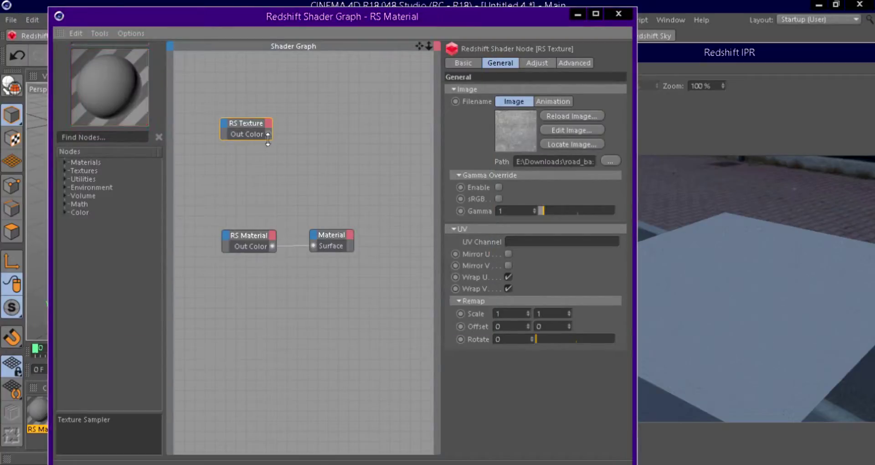
Wire the RS Texture into RS Material's Diffuse Color and drop the material onto the plane.
mouse_move(268, 134)
left_mouse_down()
mouse_move(219, 228)
mouse_move(226, 233)
left_mouse_up()
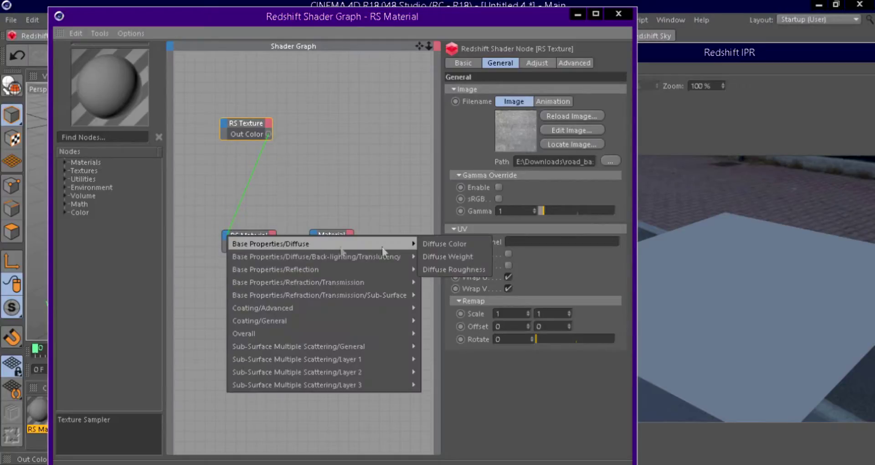
left_click(465, 246)
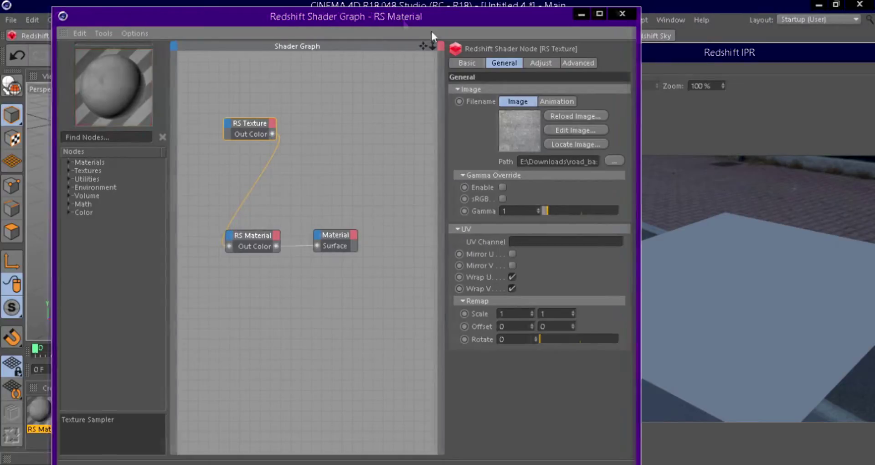
left_click_drag(395, 17, 586, 83)
left_click_drag(42, 412, 215, 220)
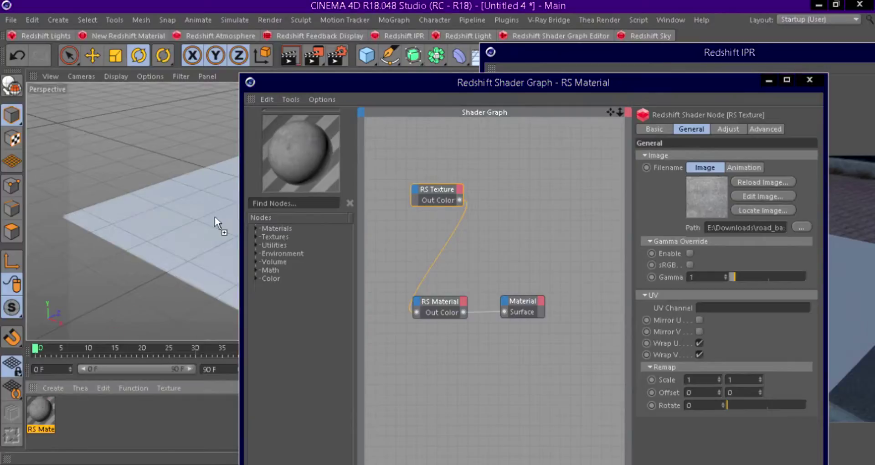
left_click_drag(492, 87, 276, 14)
Select the RS Material node and widen its settings panel to browse its properties.
left_click(223, 234)
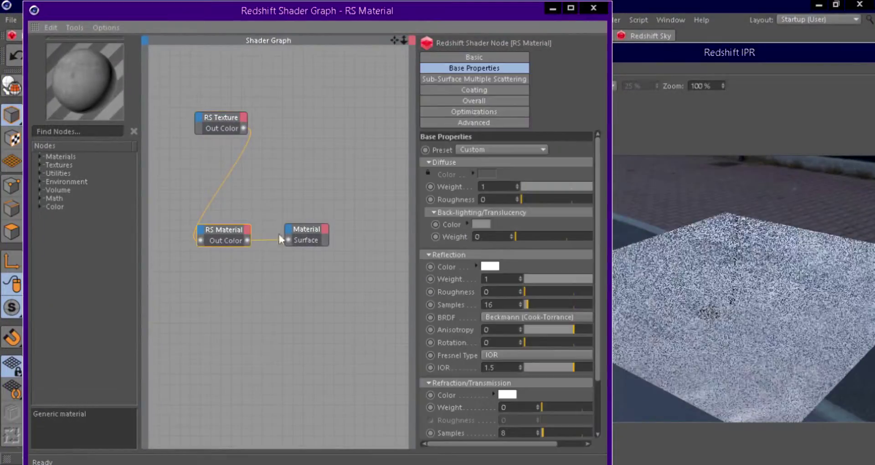
left_click_drag(413, 247, 354, 241)
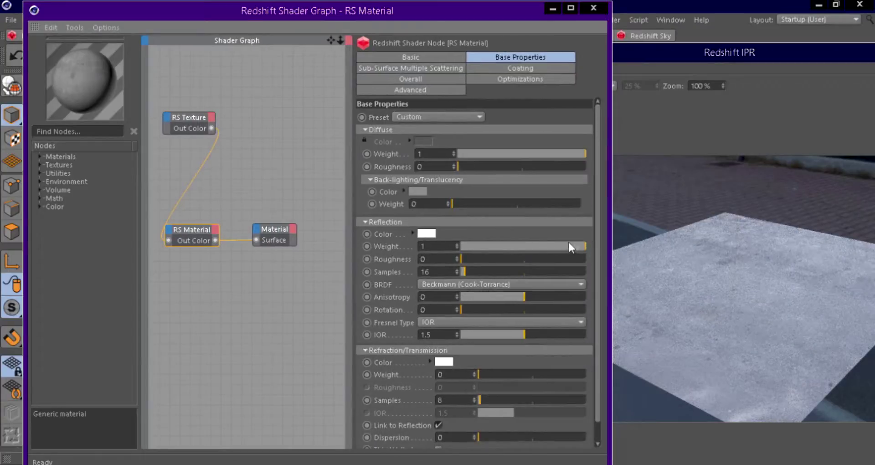
scroll(570, 255, "down", 1)
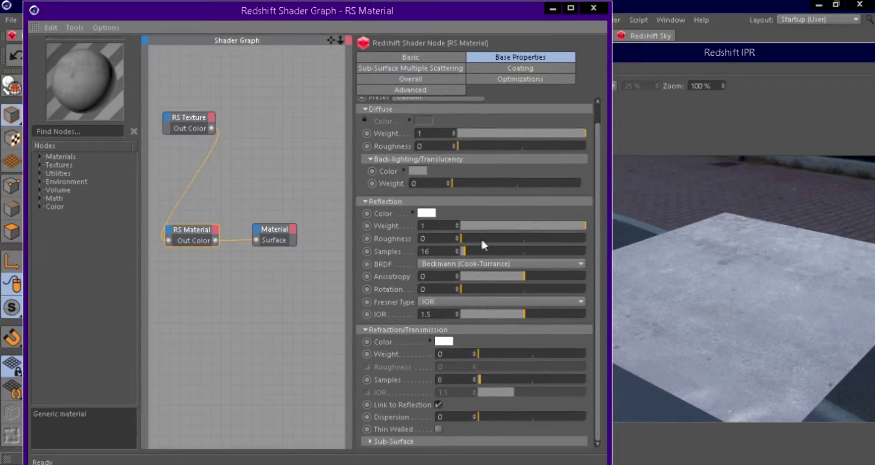
Set RS Material's Reflection Weight to 0 and widen the node graph area.
left_click_drag(467, 226, 398, 237)
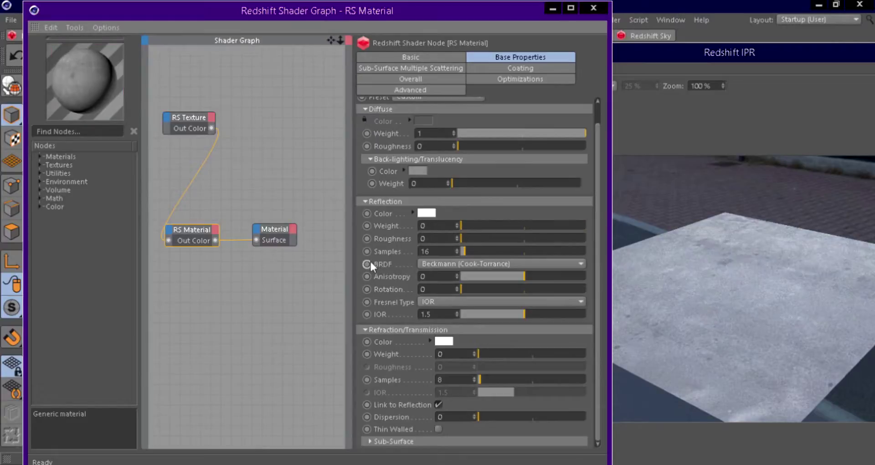
scroll(602, 265, "up", 1)
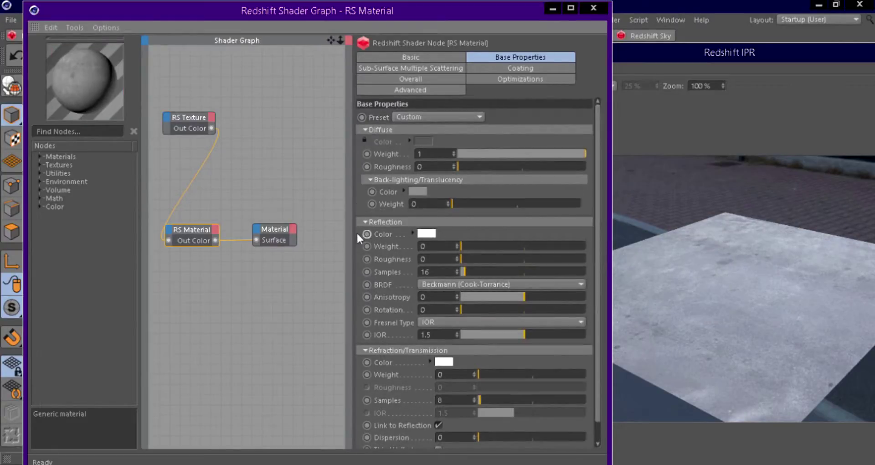
left_click_drag(370, 233, 474, 227)
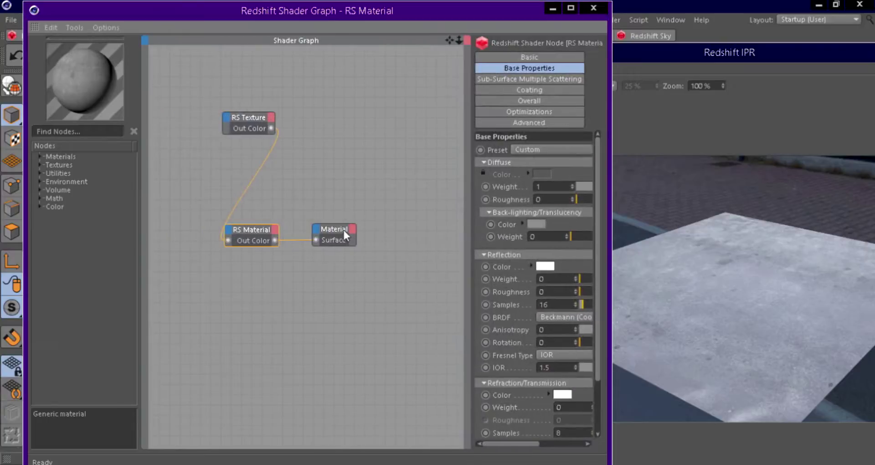
Arrange RS Texture, RS Material and Material output in a left-to-right row.
left_click_drag(344, 231, 409, 149)
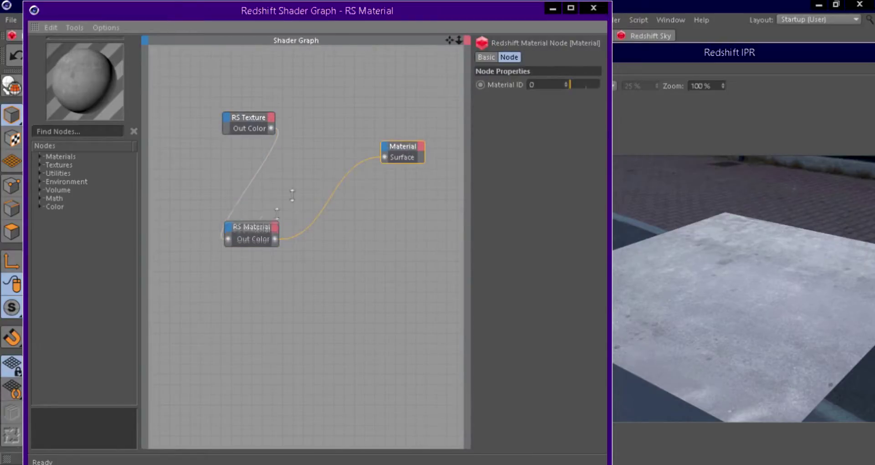
left_click(253, 233)
left_click_drag(254, 233, 321, 145)
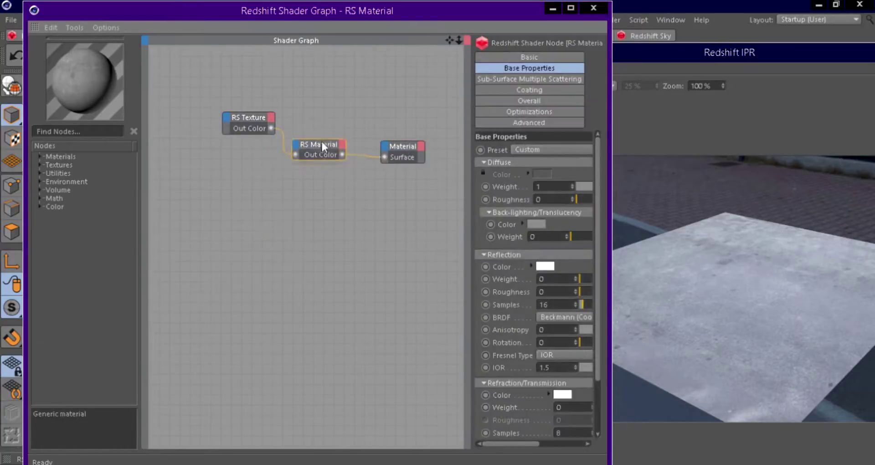
left_click(255, 117)
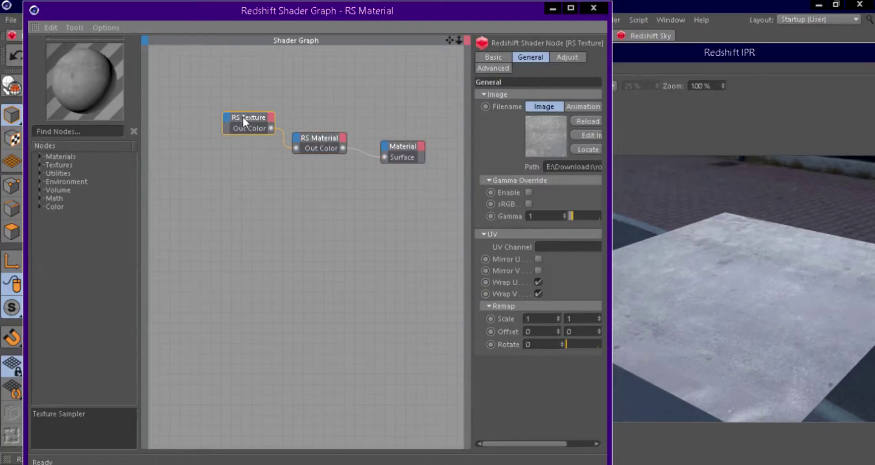
left_click_drag(249, 117, 205, 124)
left_click(303, 137)
left_click_drag(303, 137, 291, 130)
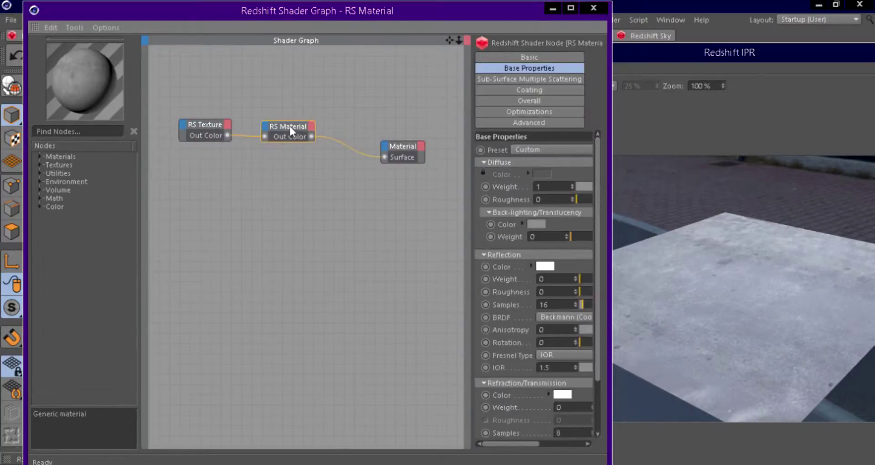
left_click(40, 156)
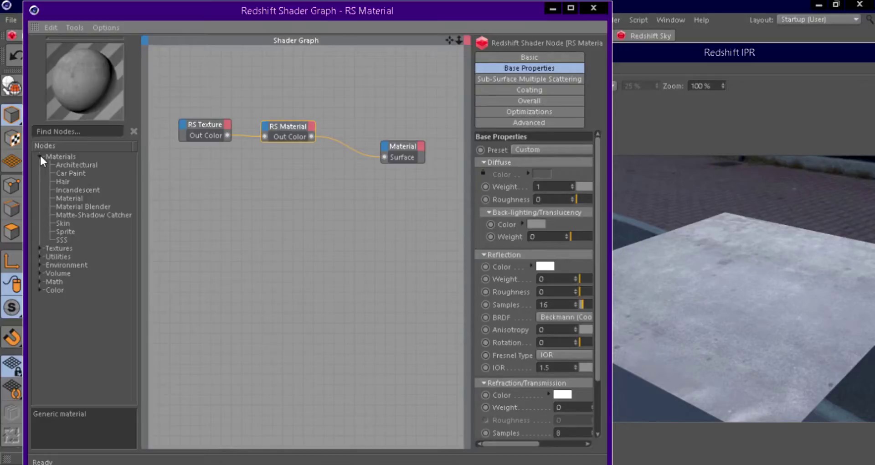
Add an RS Material Blender, wiring RS Material into Base Color and the blender into Surface.
left_click_drag(70, 206, 323, 245)
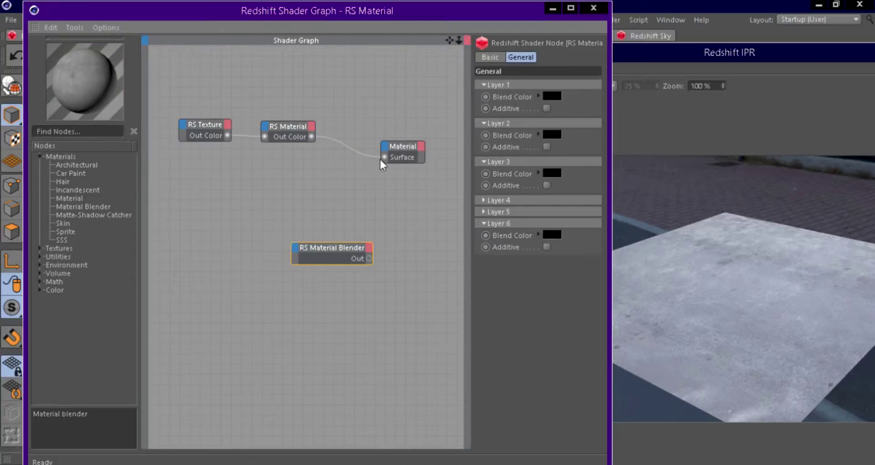
mouse_move(373, 158)
left_mouse_down()
mouse_move(269, 247)
mouse_move(295, 252)
left_mouse_up()
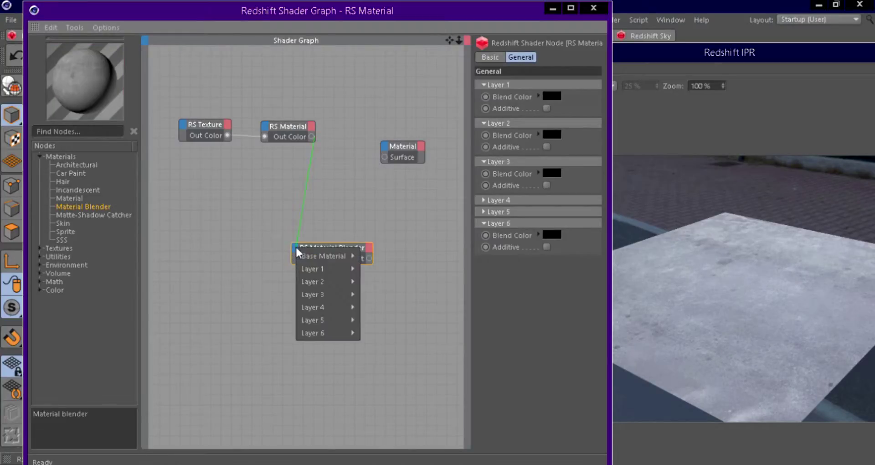
left_click(384, 256)
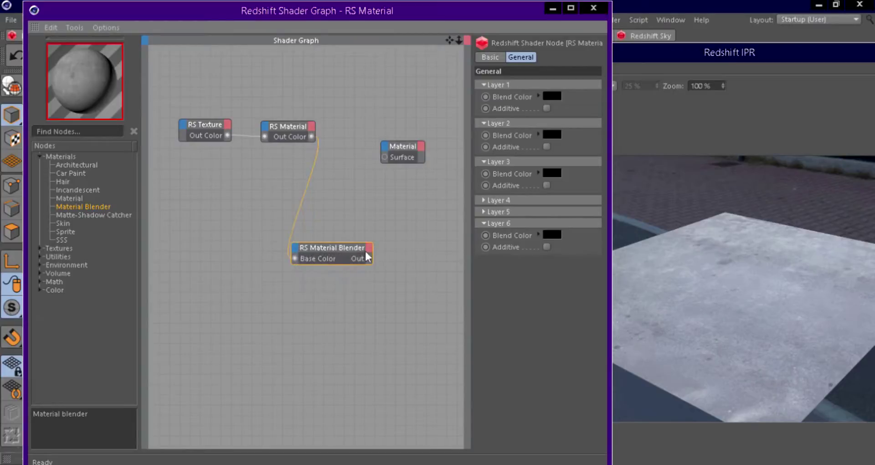
left_click_drag(369, 259, 383, 158)
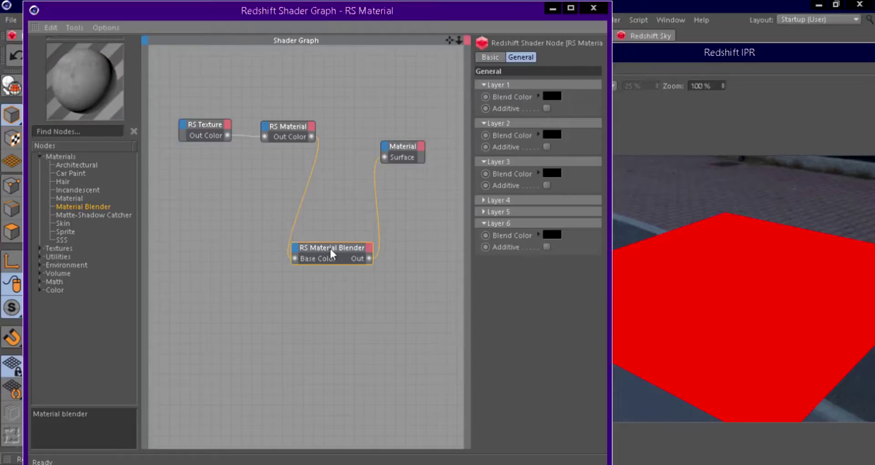
left_click_drag(332, 251, 358, 226)
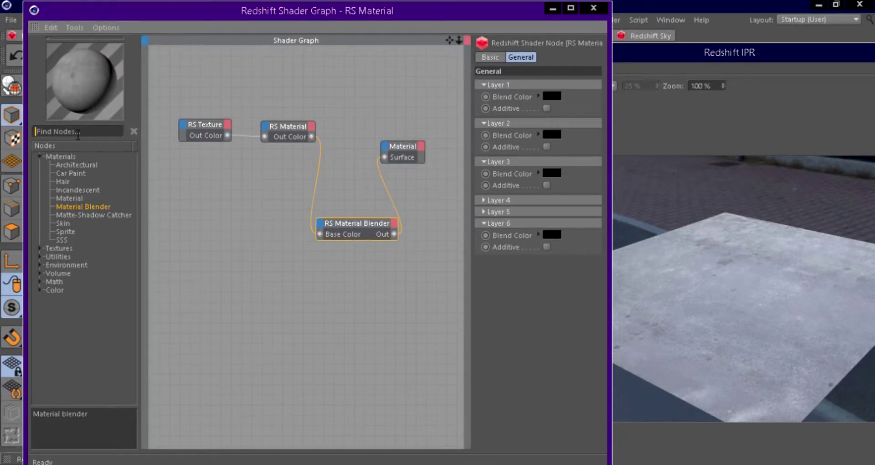
Search 'c4d' and add a C4D Shader node with a Noise shader assigned.
type("c")
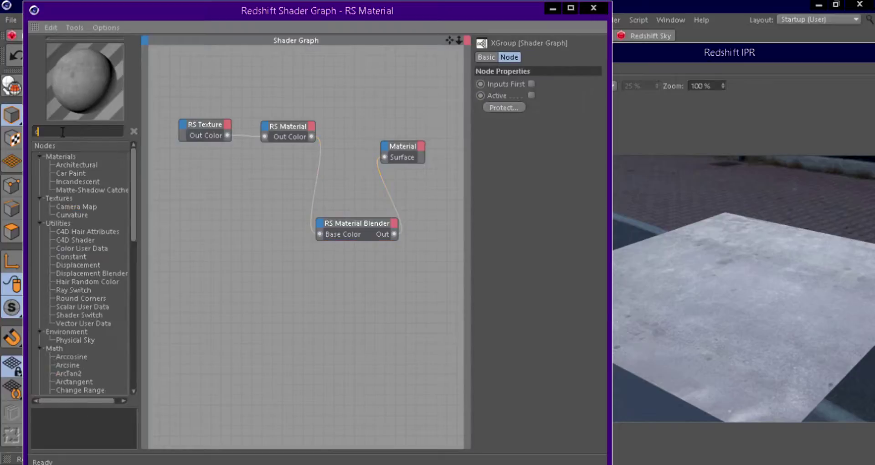
type("4d")
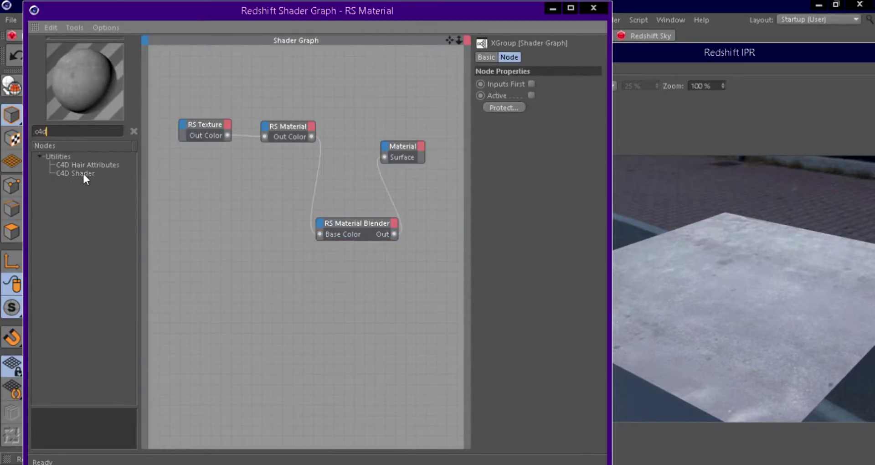
left_click_drag(80, 175, 194, 256)
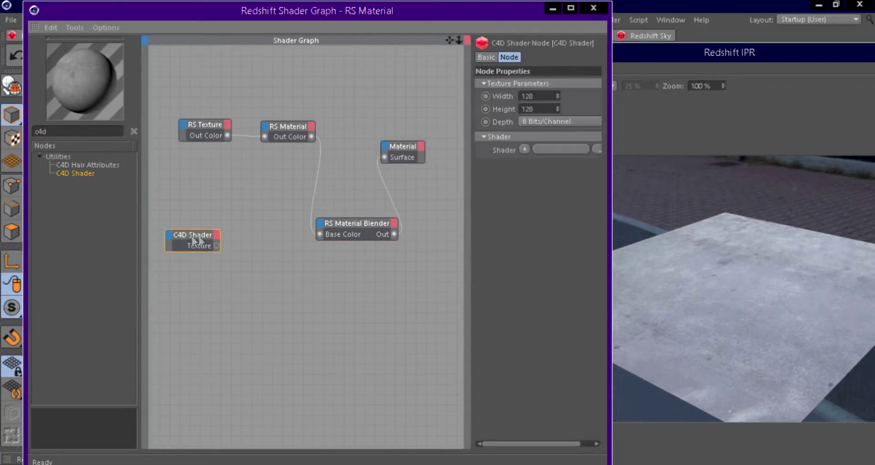
left_click(527, 149)
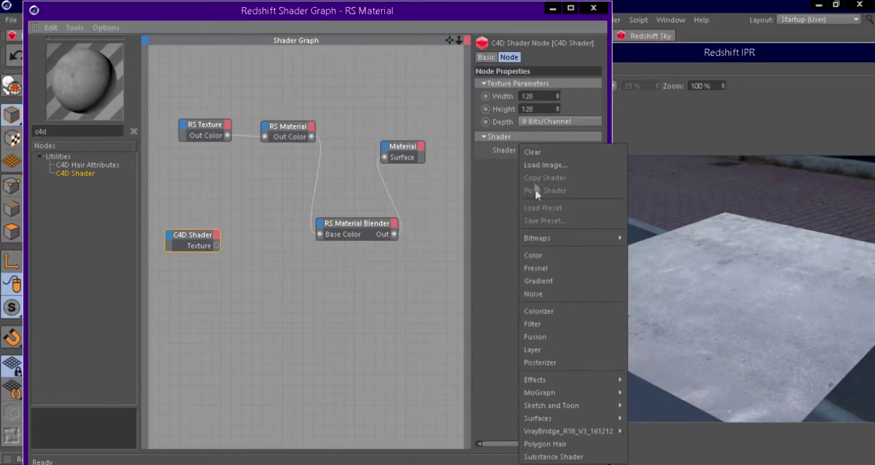
left_click(552, 294)
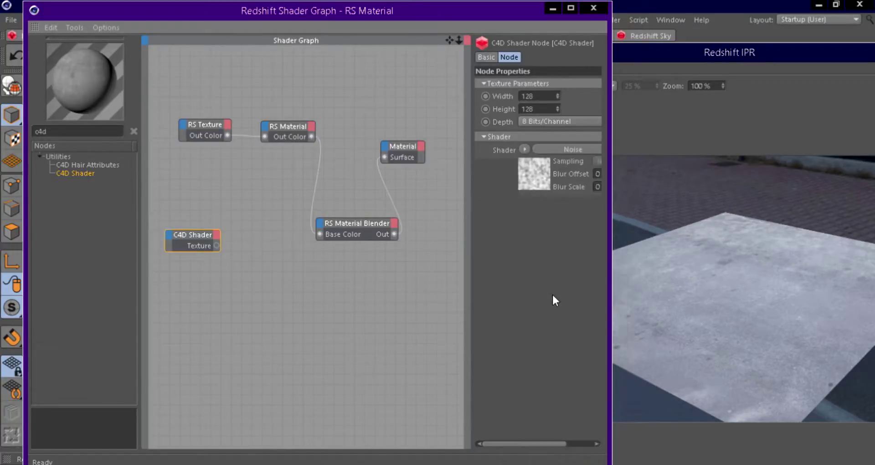
Set the Noise shader's noise type to Gaseous.
left_click(525, 149)
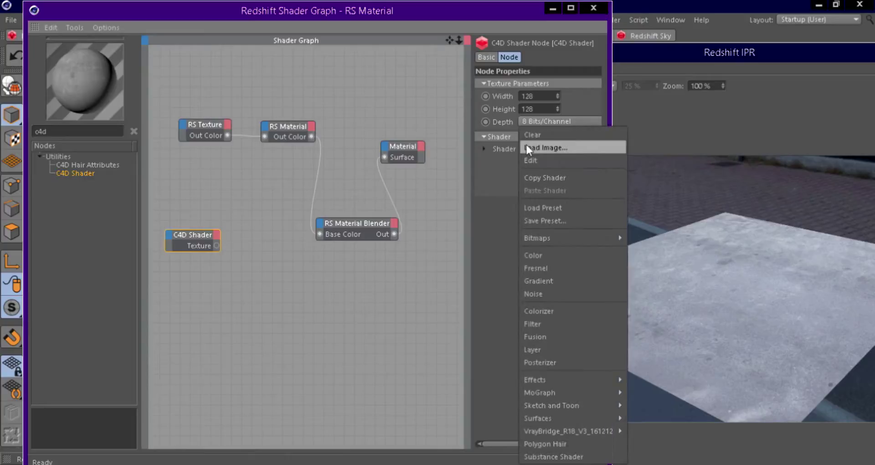
left_click(532, 158)
left_click(484, 149)
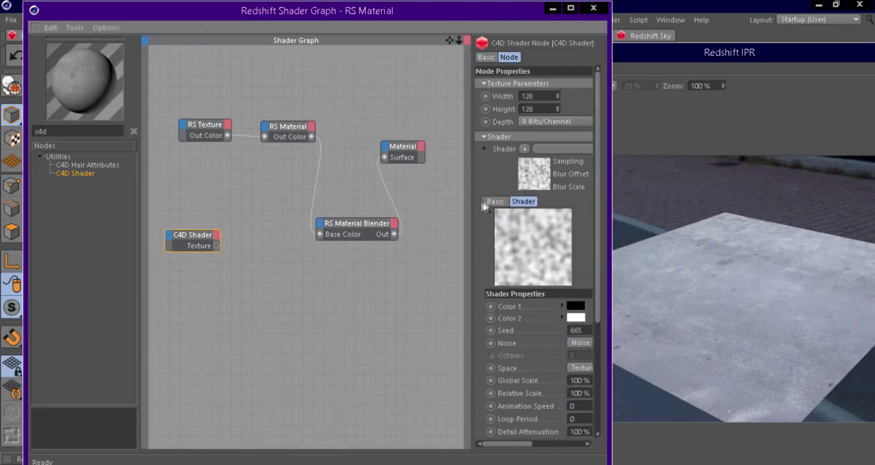
left_click_drag(473, 223, 361, 233)
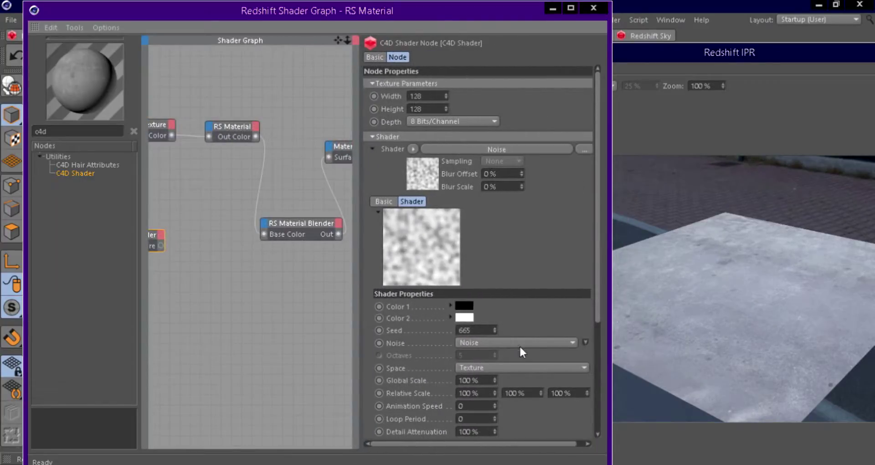
left_click(521, 342)
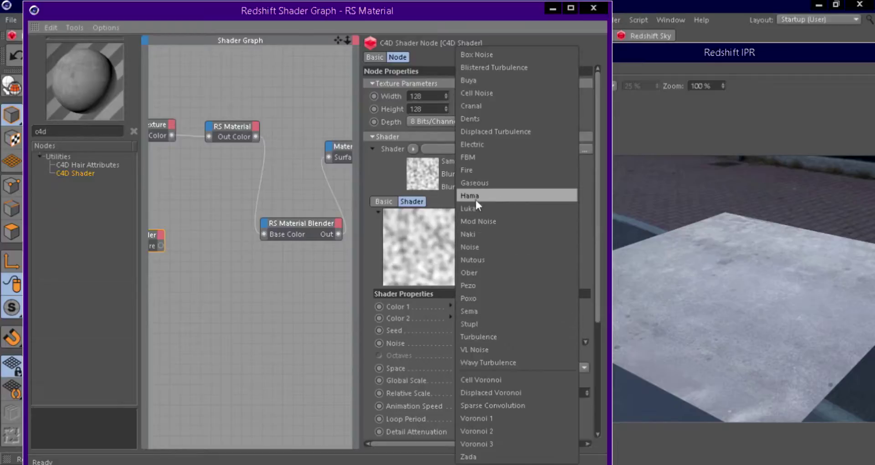
left_click(470, 183)
left_click_drag(360, 222, 497, 224)
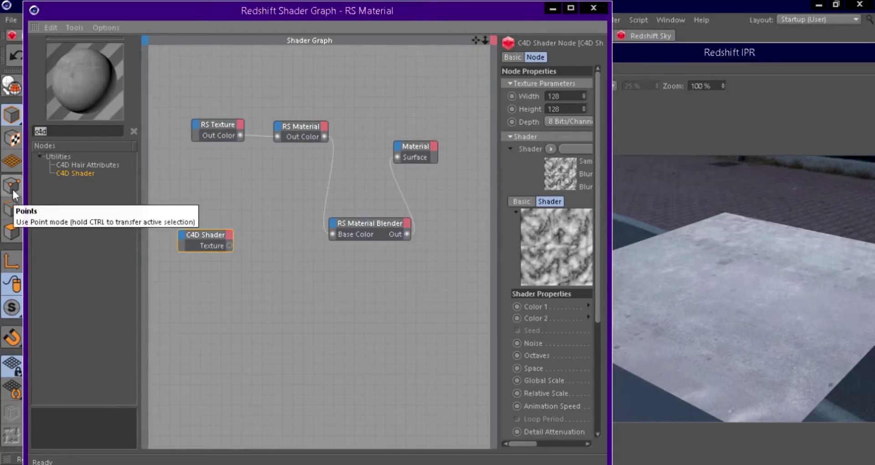
type("tex")
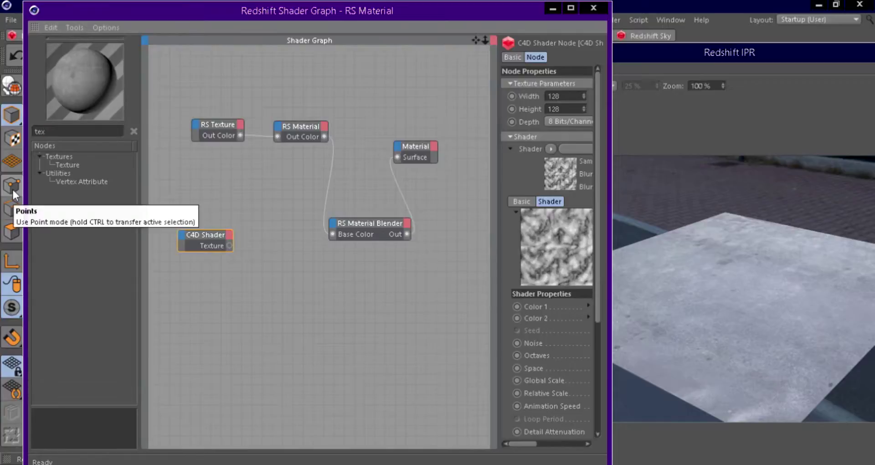
Add an RS Texture node fed by the C4D Shader and connect it to the material output.
mouse_move(68, 165)
left_mouse_down()
mouse_move(238, 297)
mouse_move(289, 279)
mouse_move(264, 278)
left_mouse_up()
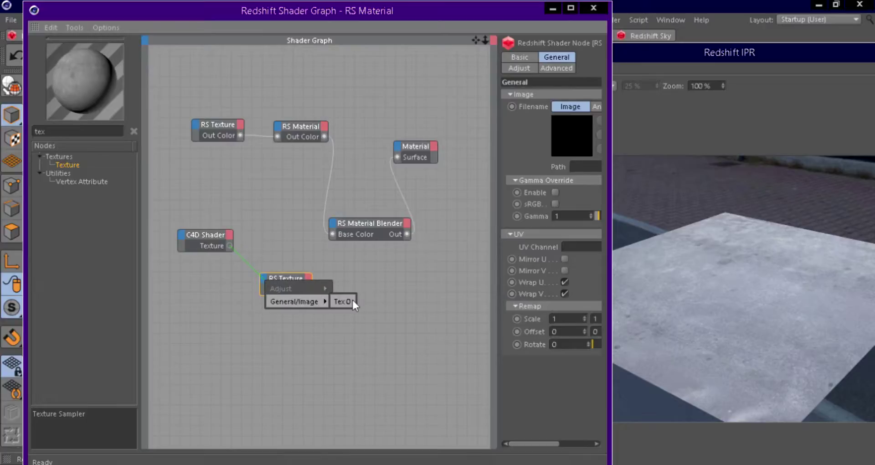
left_click(352, 298)
left_click_drag(206, 235, 181, 276)
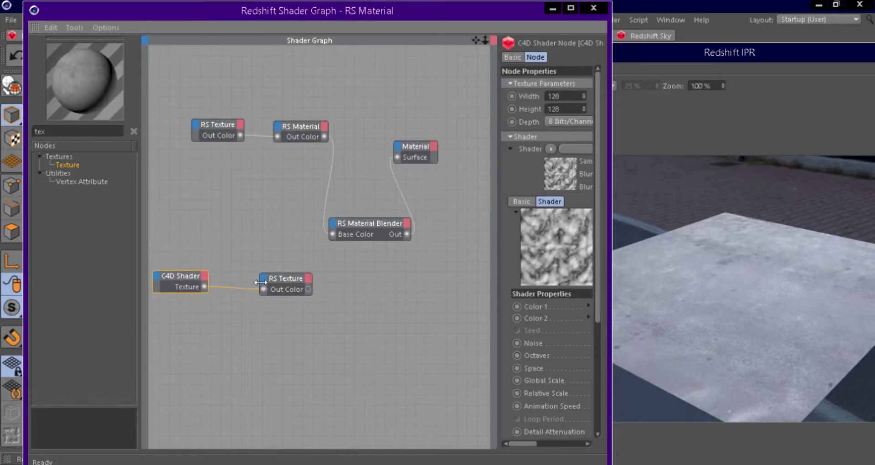
mouse_move(285, 278)
left_mouse_down()
mouse_move(259, 276)
mouse_move(384, 159)
left_mouse_up()
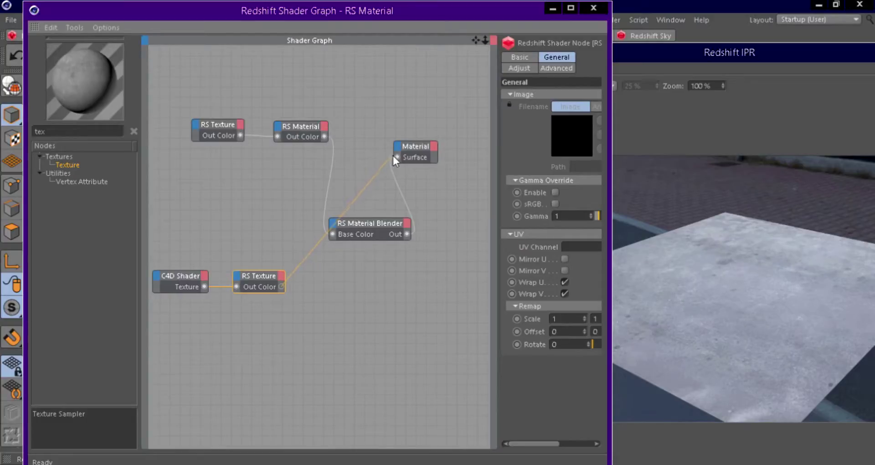
left_click_drag(397, 160, 397, 161)
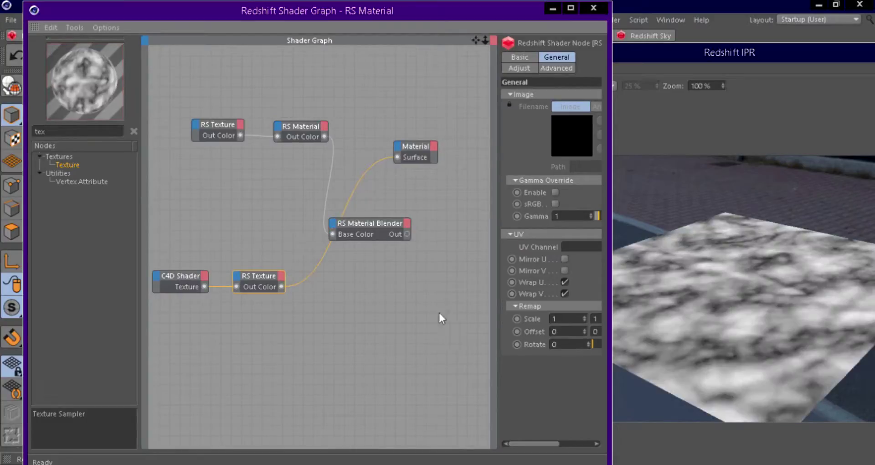
left_click_drag(261, 279, 277, 278)
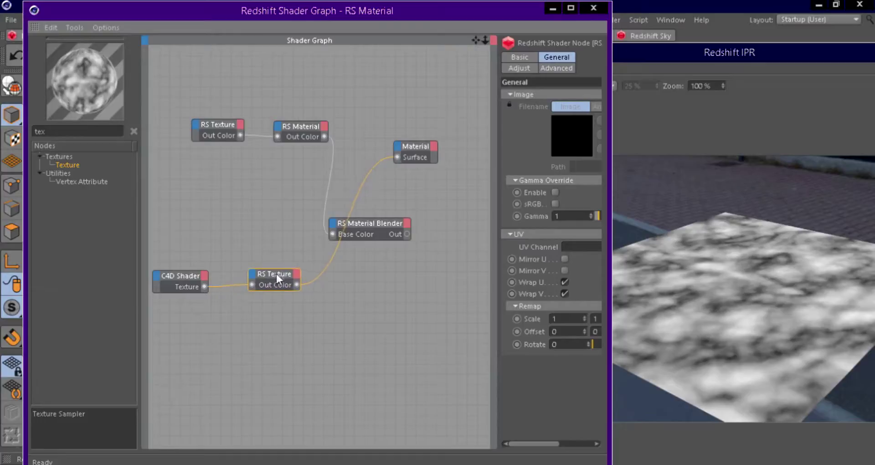
Raise the Gaseous noise contrast to 36% and tidy the graph layout.
left_click_drag(496, 269, 341, 269)
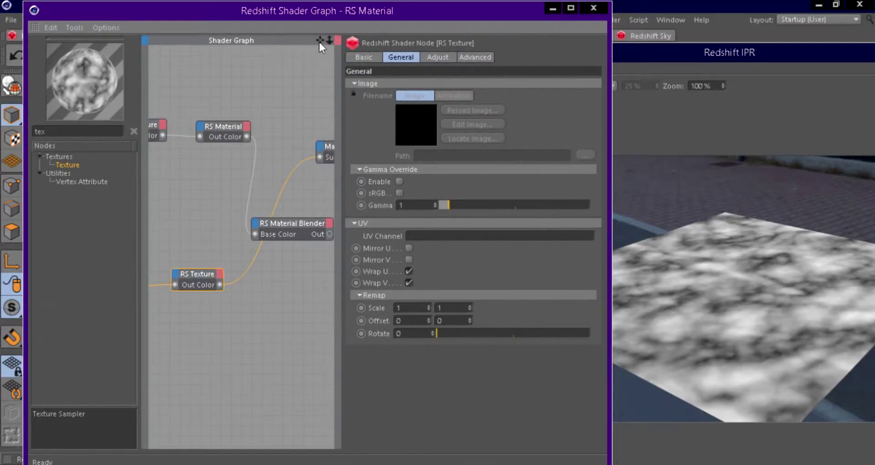
left_click_drag(319, 42, 203, 221)
left_click(194, 275)
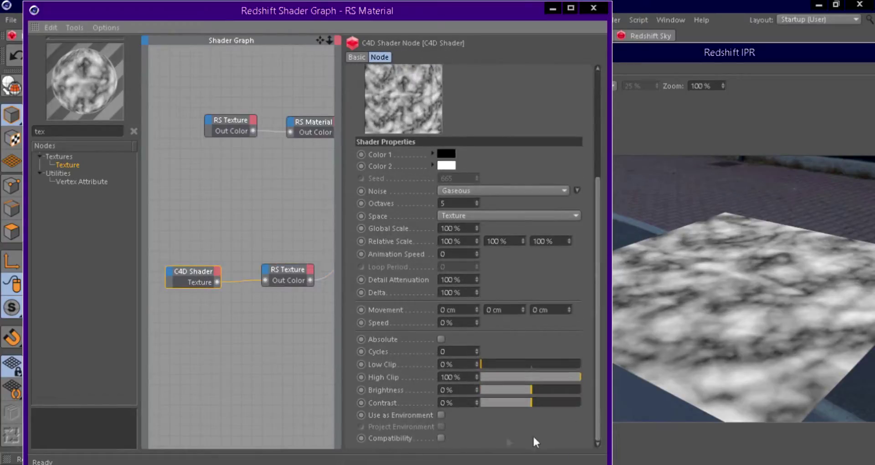
left_click_drag(541, 403, 549, 403)
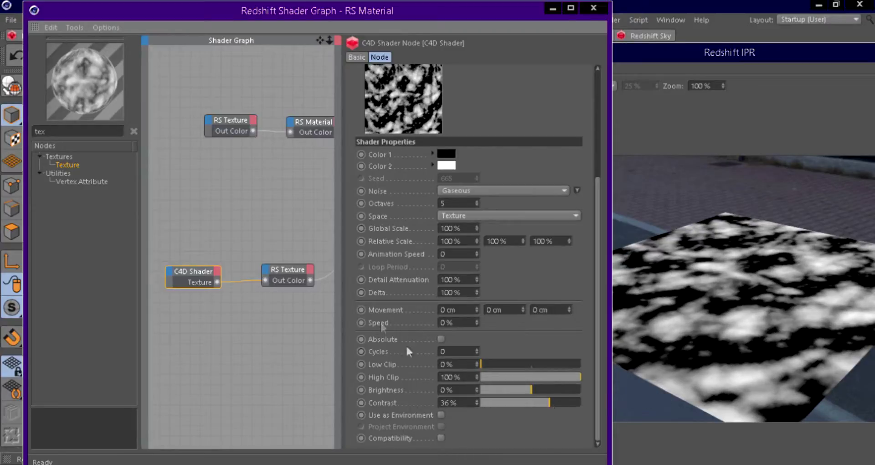
left_click_drag(343, 280, 533, 281)
left_click_drag(332, 119, 266, 118)
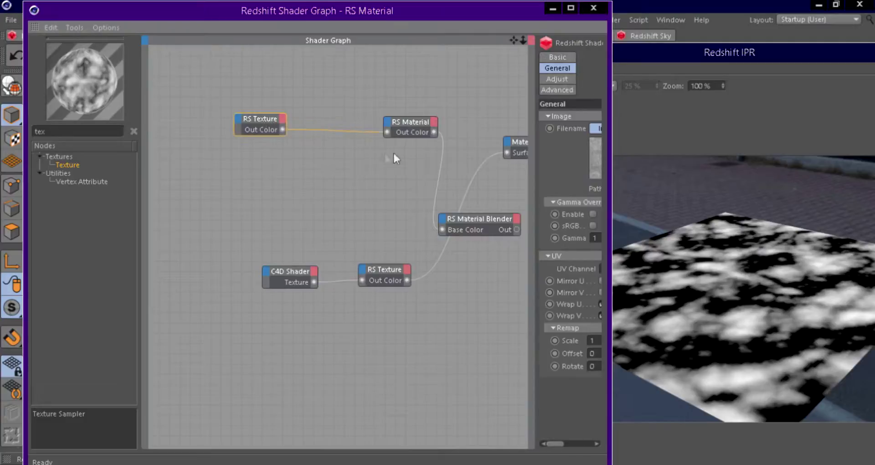
Shift the RS Material node left and disconnect the noise preview from the material output.
mouse_move(419, 124)
left_mouse_down()
mouse_move(352, 117)
mouse_move(374, 121)
left_mouse_up()
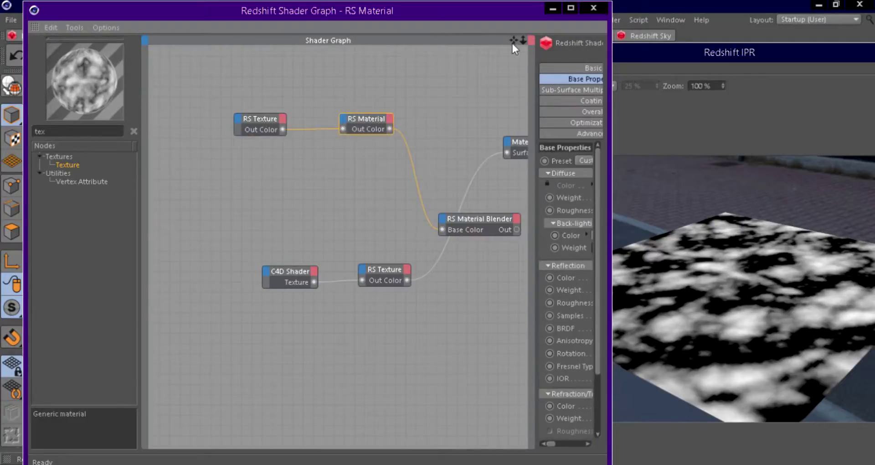
left_click_drag(512, 43, 467, 40)
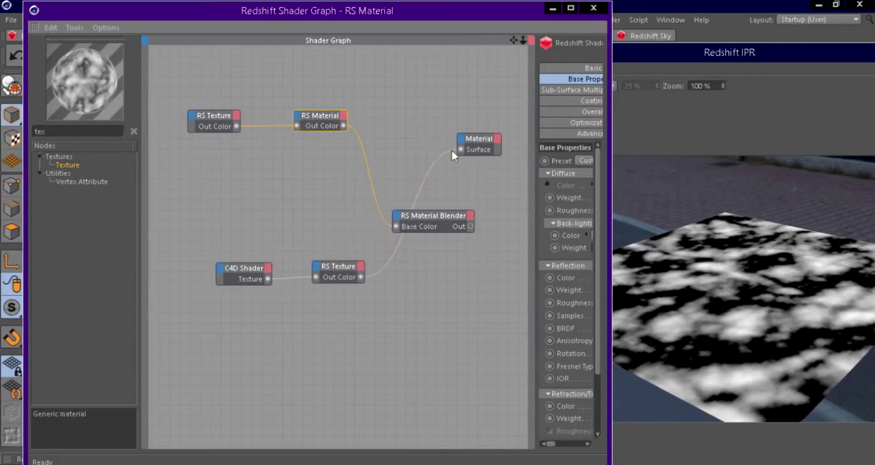
left_click_drag(451, 148, 437, 173)
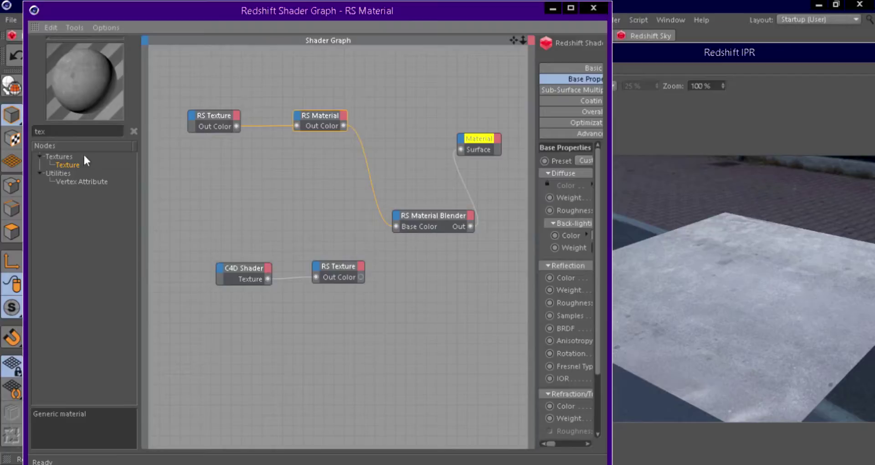
Search 'colo' and place an RS Color Correct node between the asphalt material and the blender.
double_click(39, 132)
type("c")
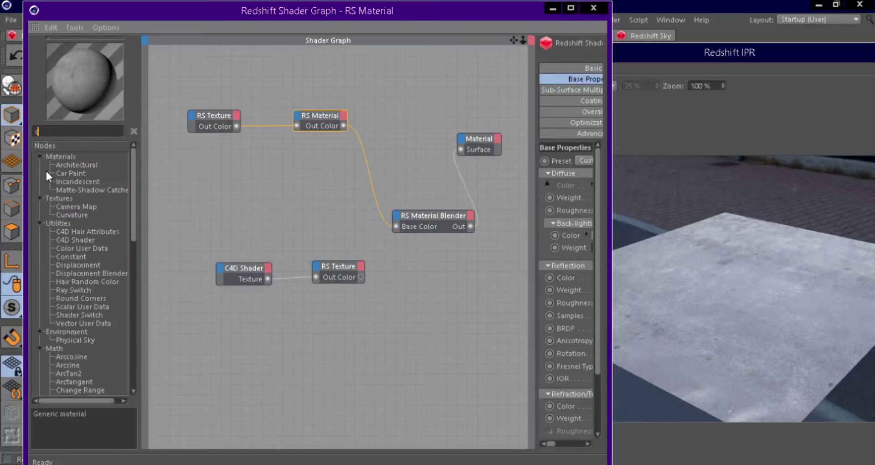
type("olo")
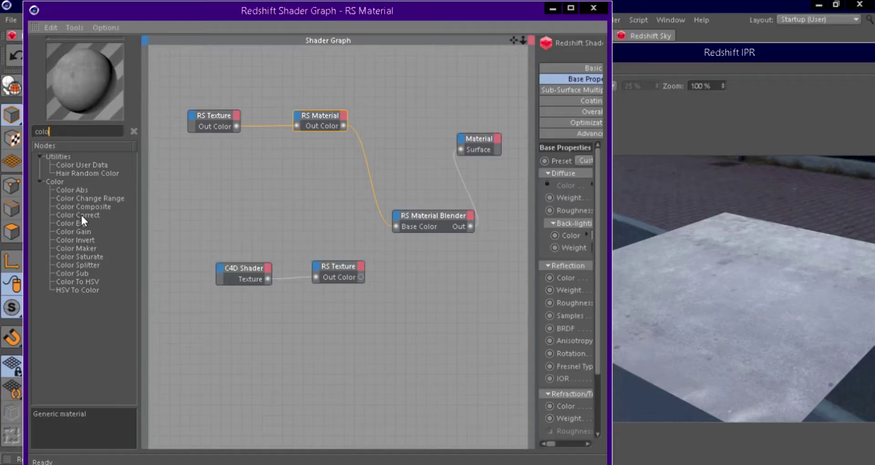
mouse_move(81, 214)
left_mouse_down()
mouse_move(304, 193)
mouse_move(317, 179)
left_mouse_up()
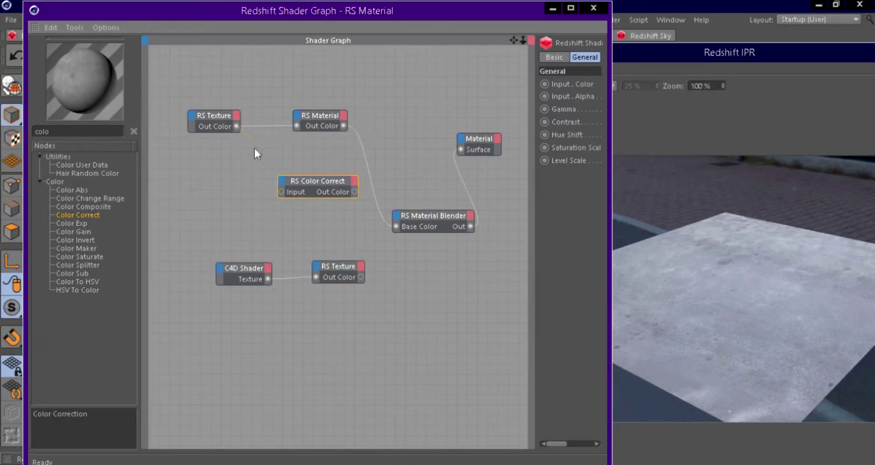
Wire the asphalt RS Texture's Out Color into the RS Color Correct Input.
left_click_drag(280, 190, 280, 192)
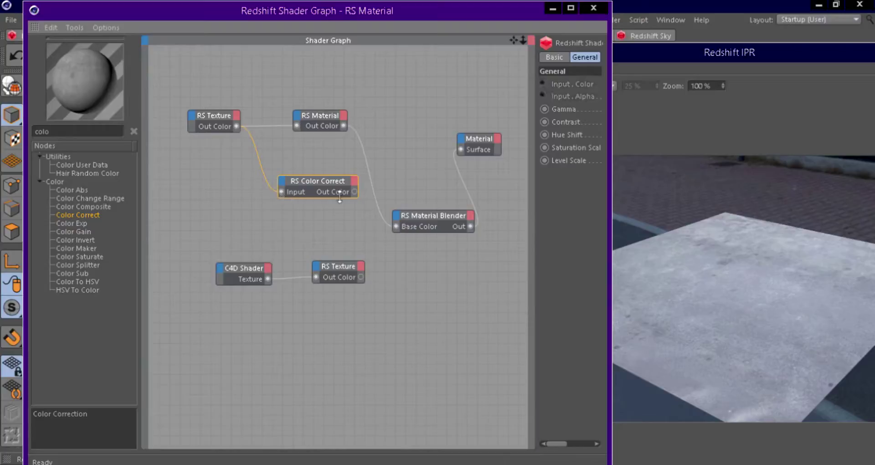